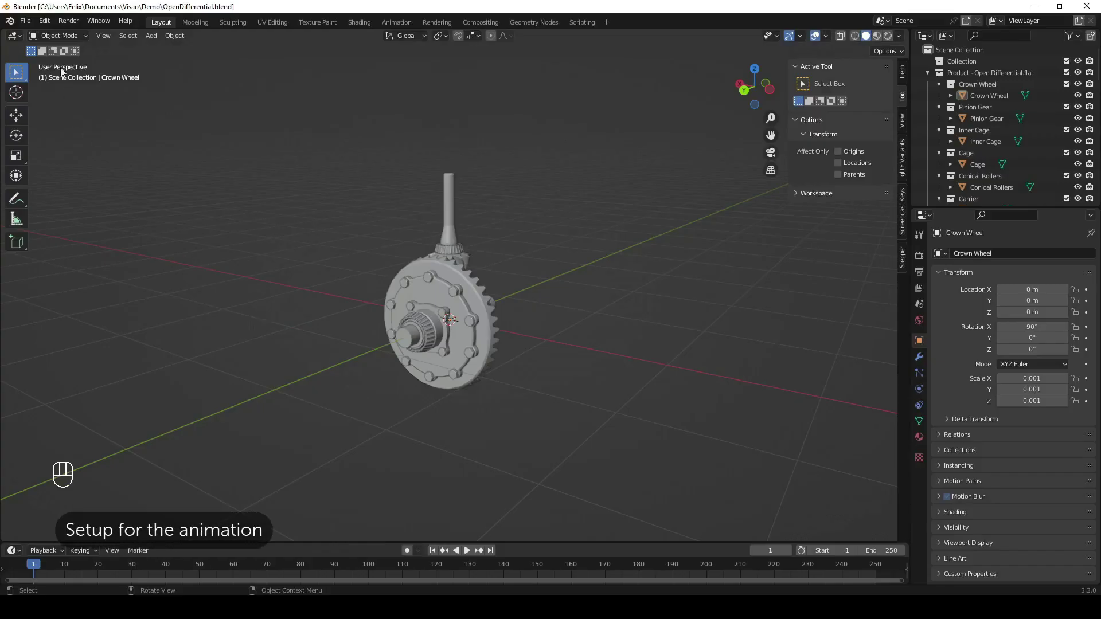
# - Turn off Lock Object Modes and switch to the Animation workspace
pyautogui.click(45, 21)
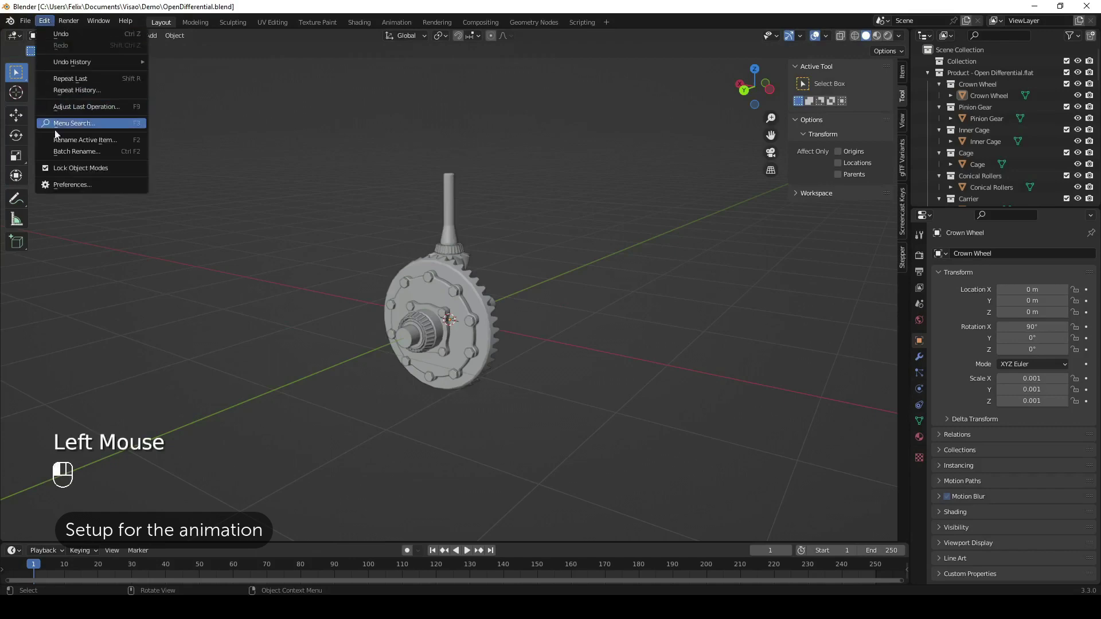
pyautogui.click(44, 172)
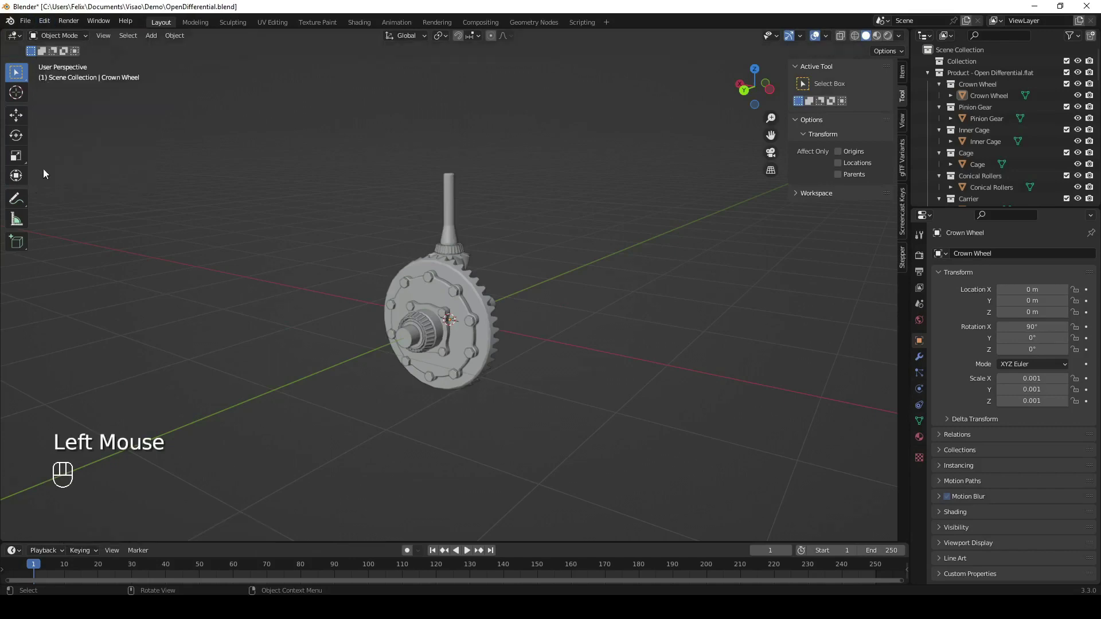
pyautogui.click(397, 23)
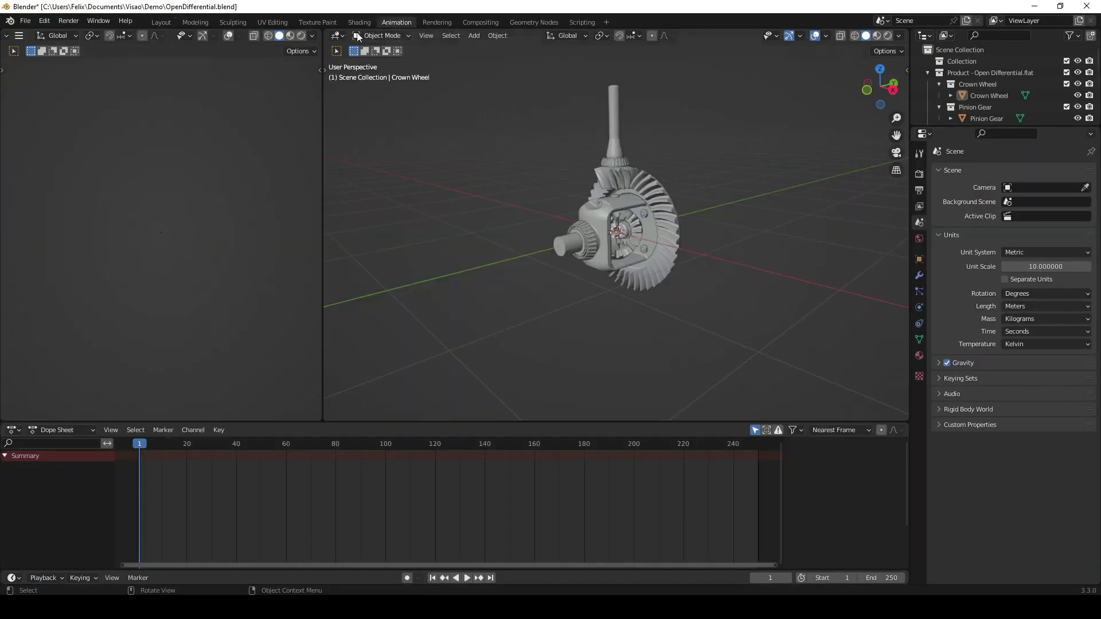
# - Turn the empty 3D viewport into a Nonlinear Animation editor and switch the Dope Sheet to Action Editor mode
pyautogui.moveTo(322, 118); pyautogui.dragTo(441, 130)
pyautogui.click(16, 37)
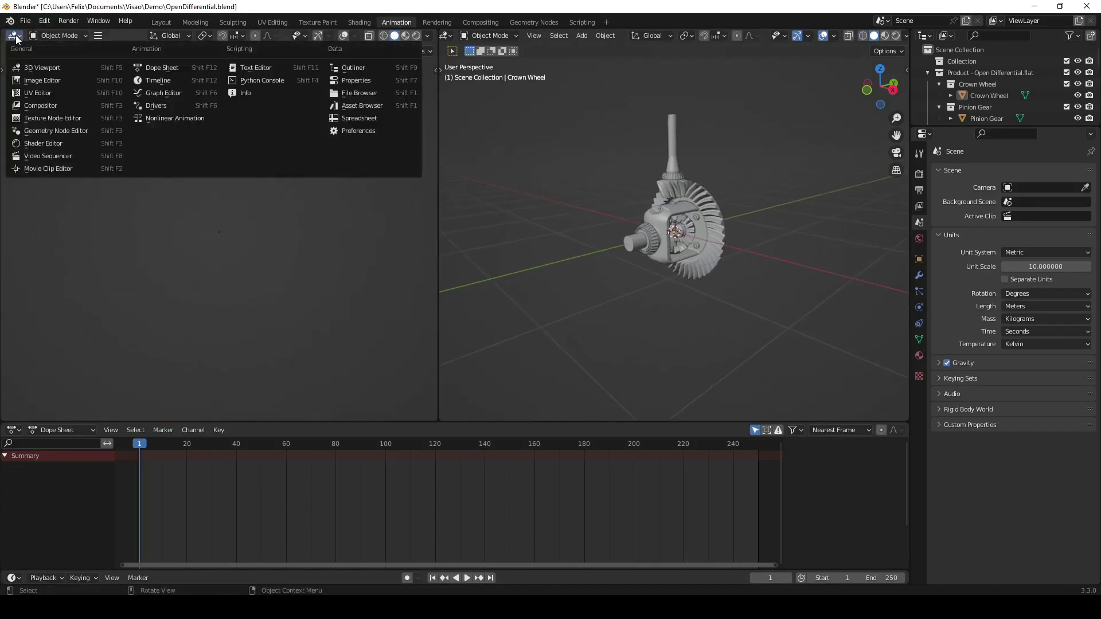
pyautogui.click(185, 118)
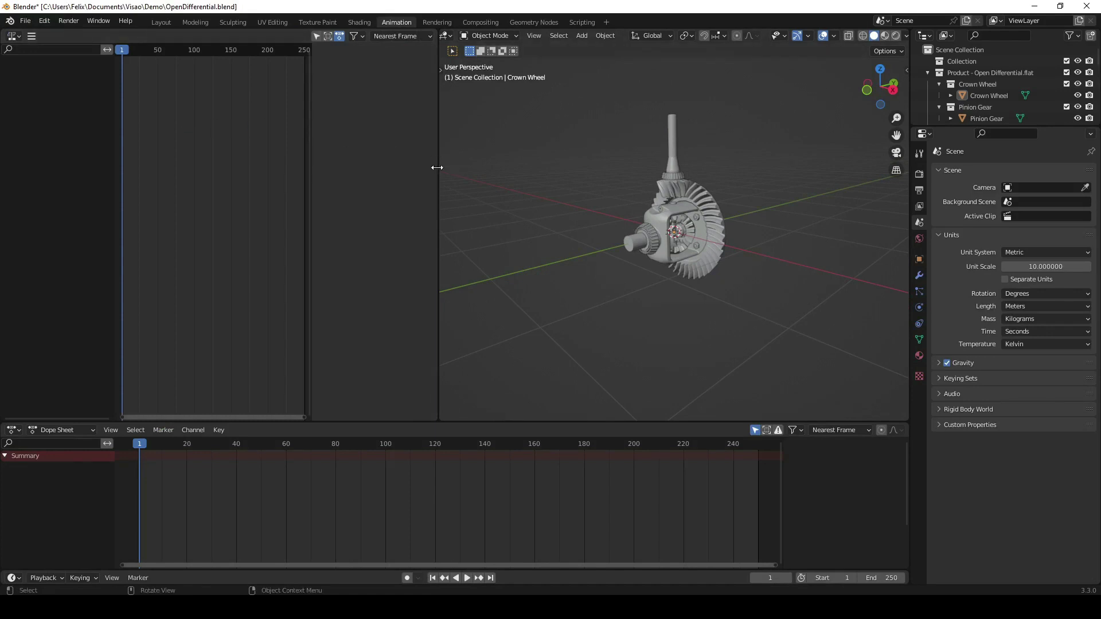
pyautogui.moveTo(437, 167); pyautogui.dragTo(312, 187)
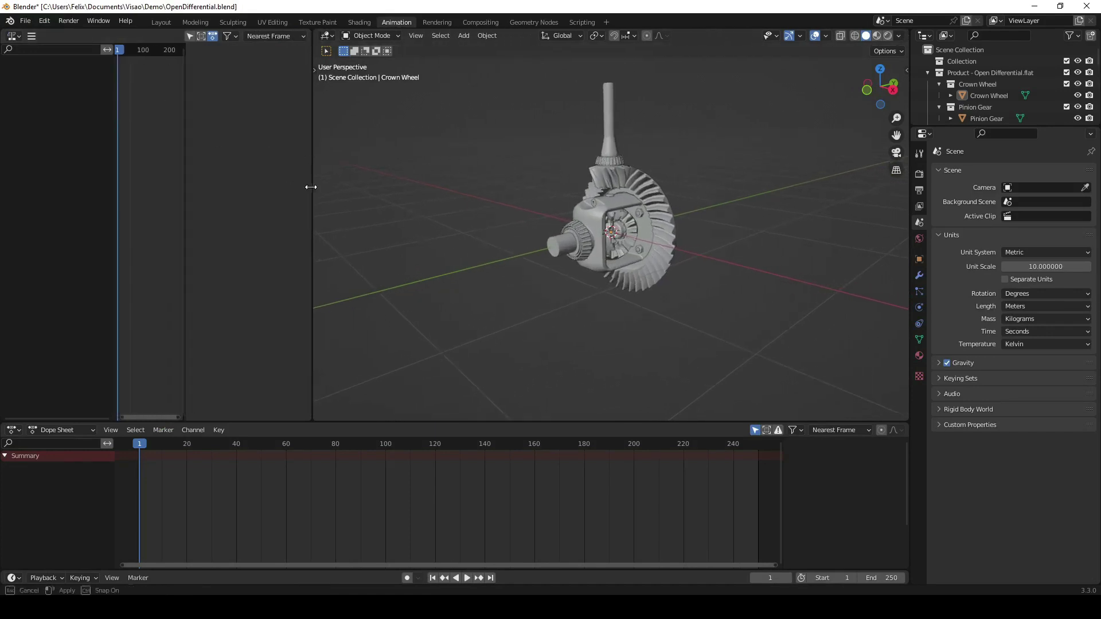
pyautogui.click(53, 433)
pyautogui.click(64, 453)
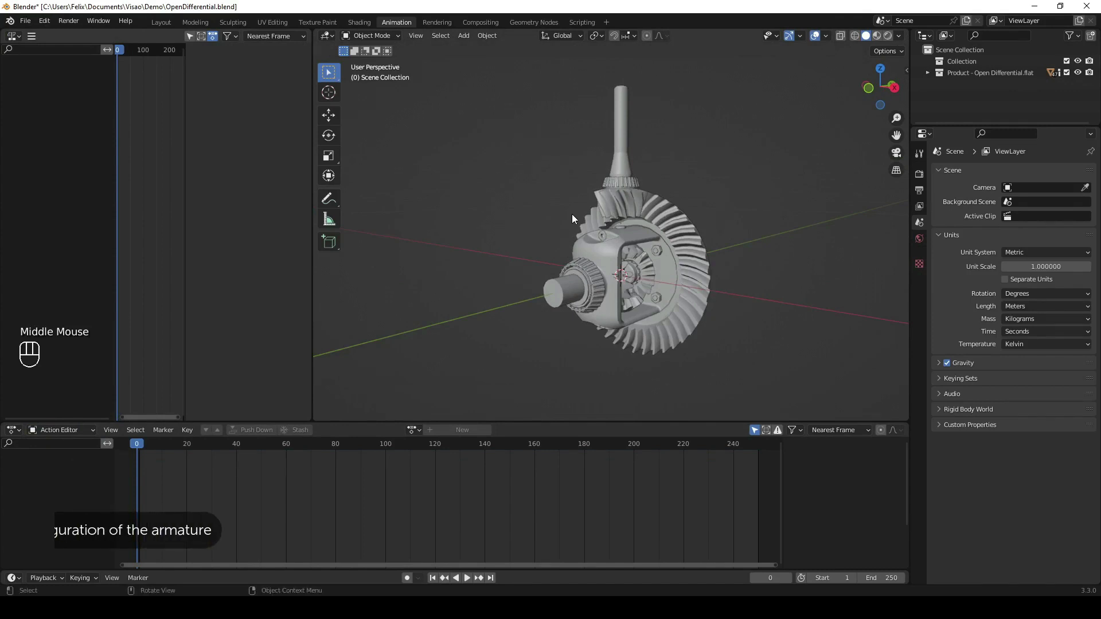
# - Add an armature at the world origin and set it to display In Front of the differential
pyautogui.hotkey('shift', 'a')
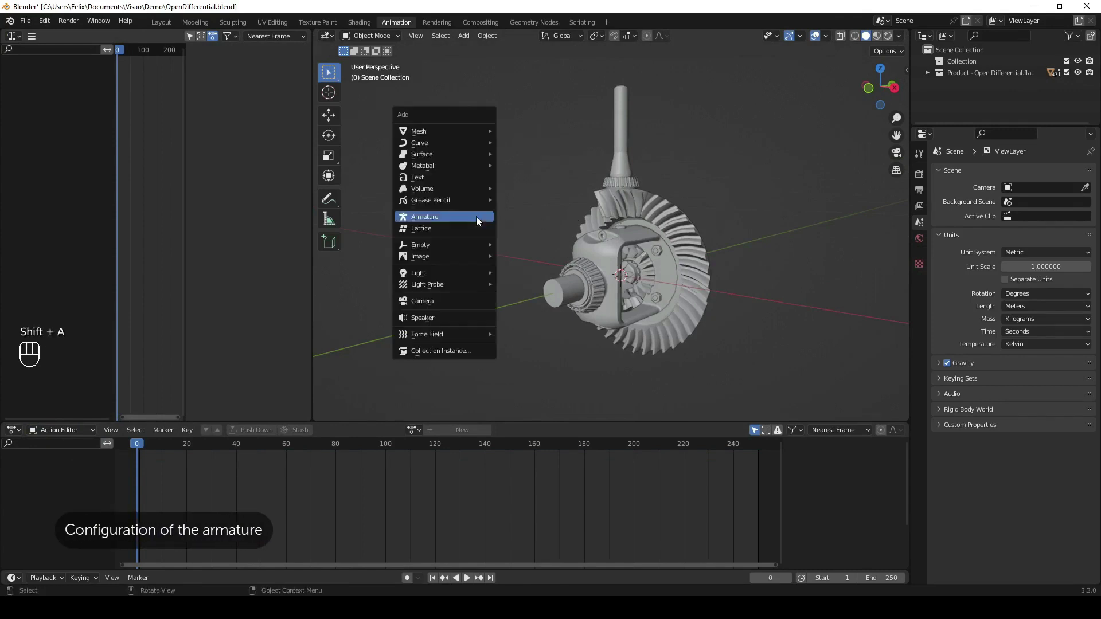
pyautogui.click(476, 217)
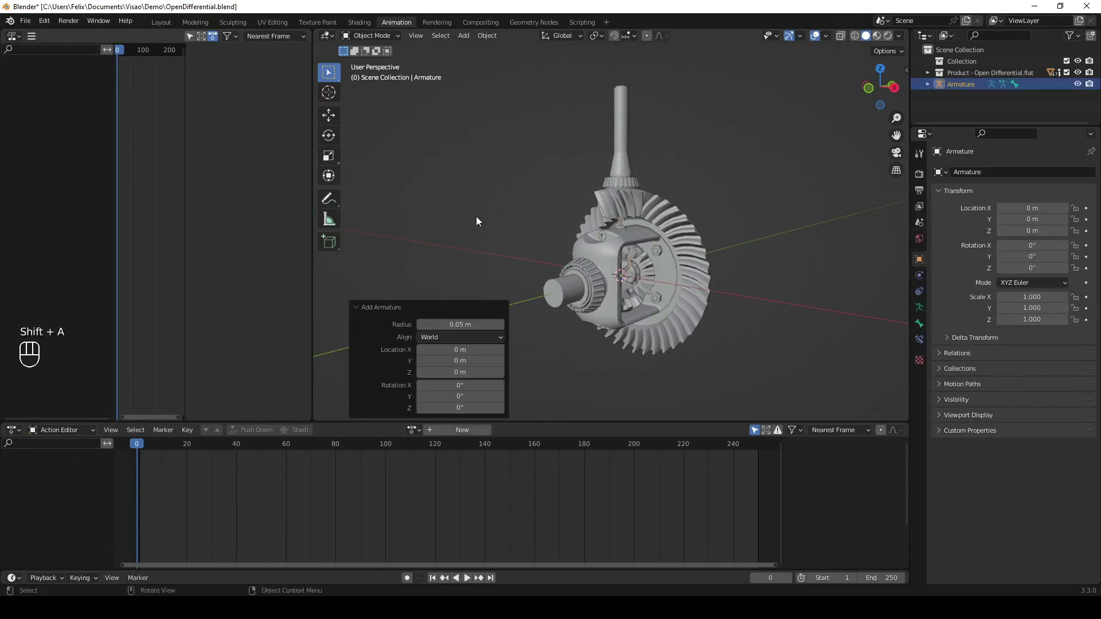
pyautogui.moveTo(523, 246); pyautogui.dragTo(825, 333, button='middle')
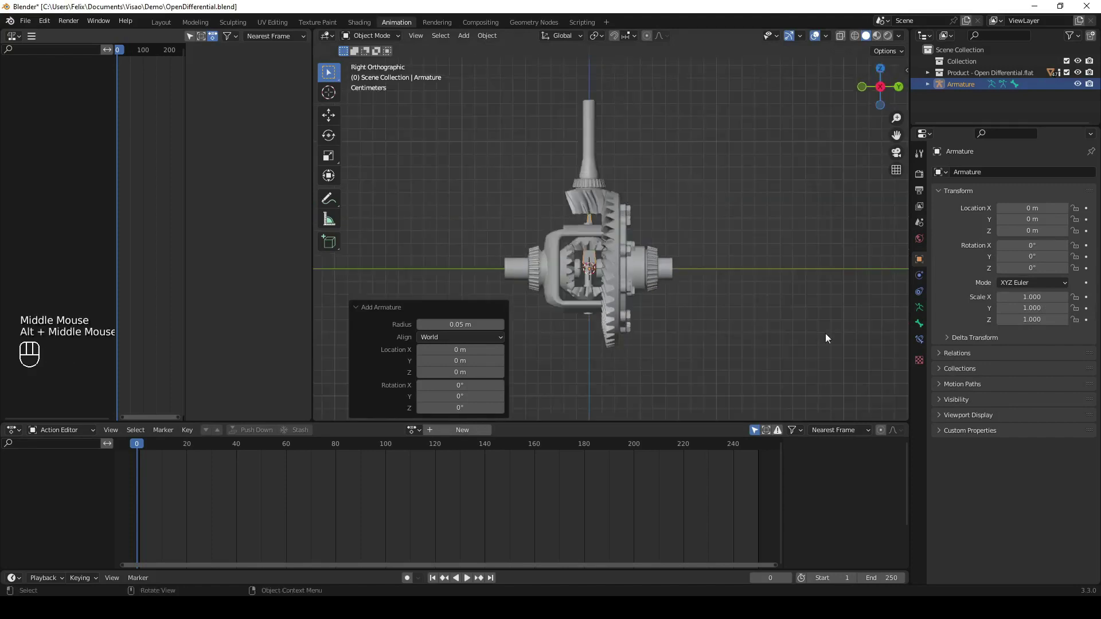
pyautogui.click(920, 307)
pyautogui.click(999, 410)
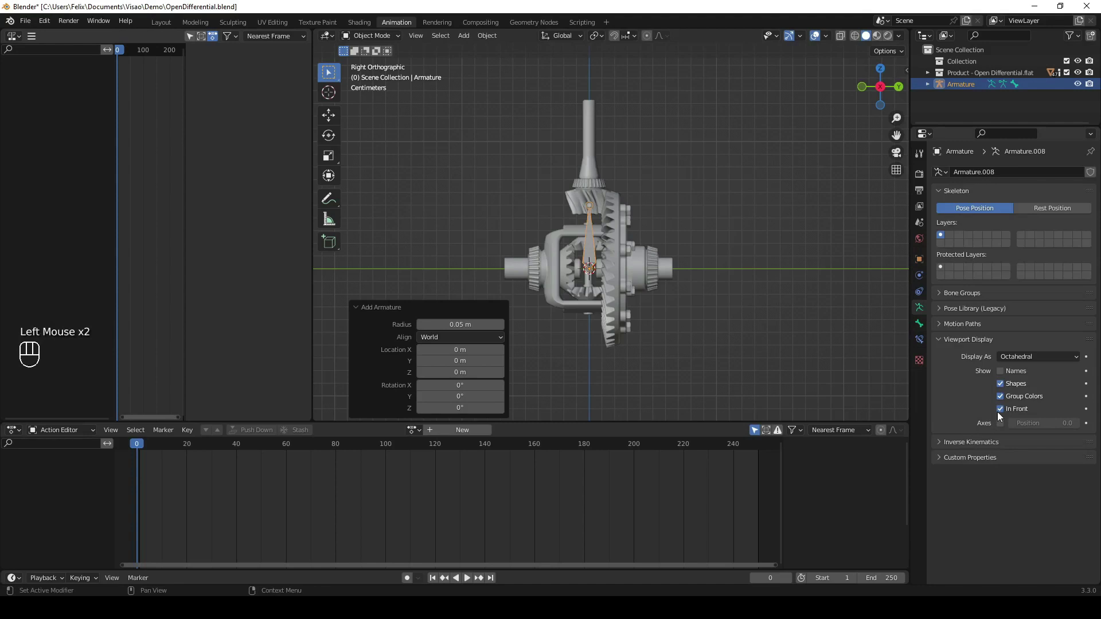
# - In Edit Mode, move the armature's bone about 0.074 m up along global Z onto the pinion shaft
pyautogui.press('Tab')
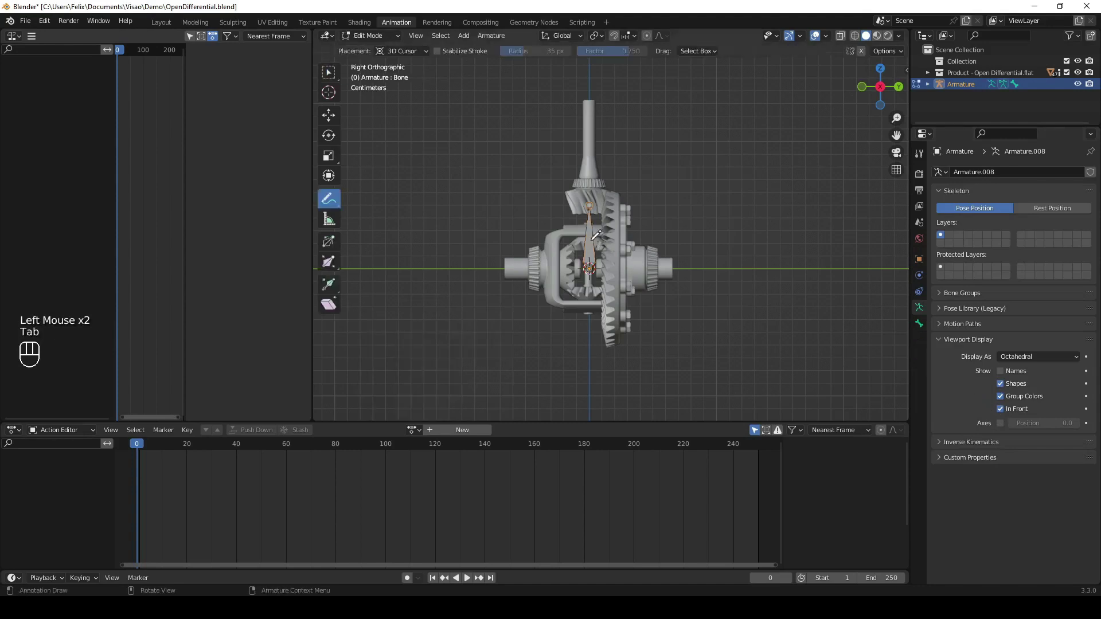
pyautogui.click(329, 72)
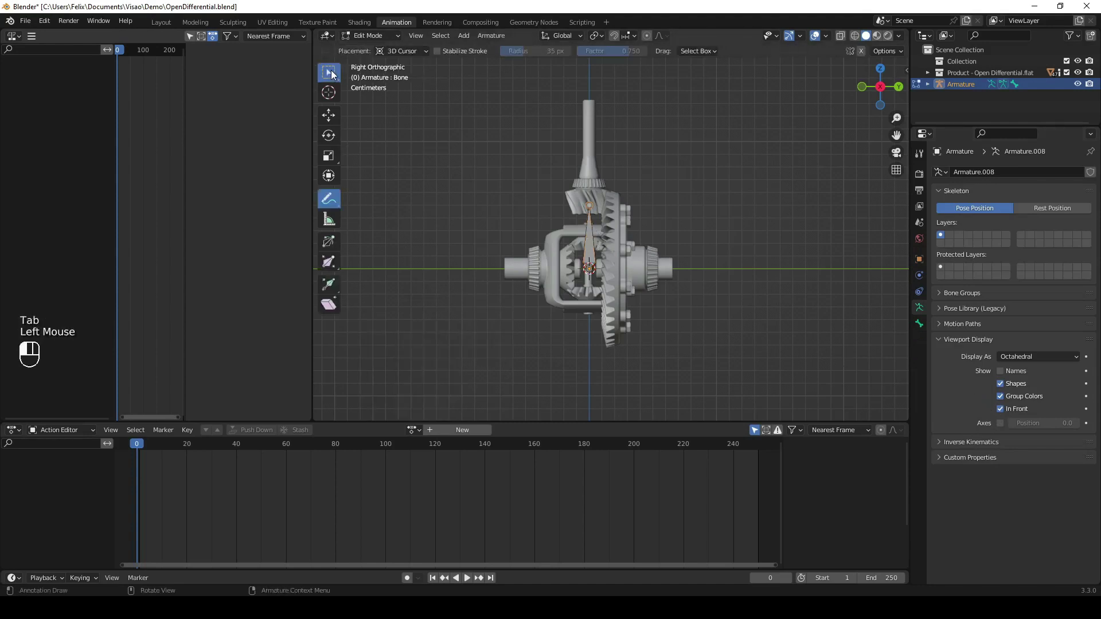
pyautogui.doubleClick(590, 246)
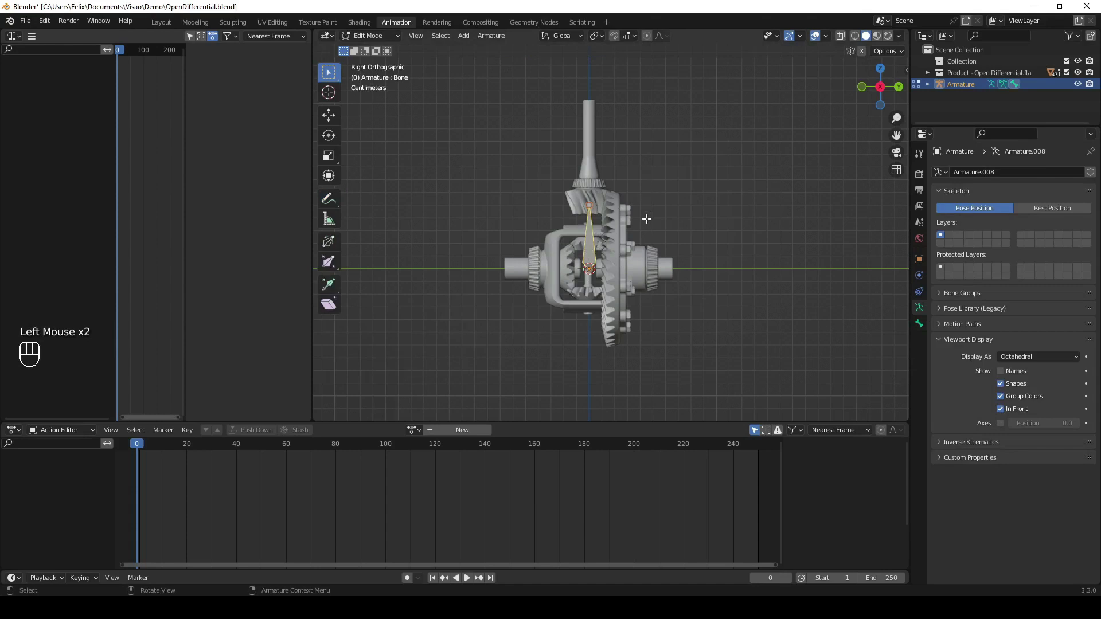
pyautogui.press('g')
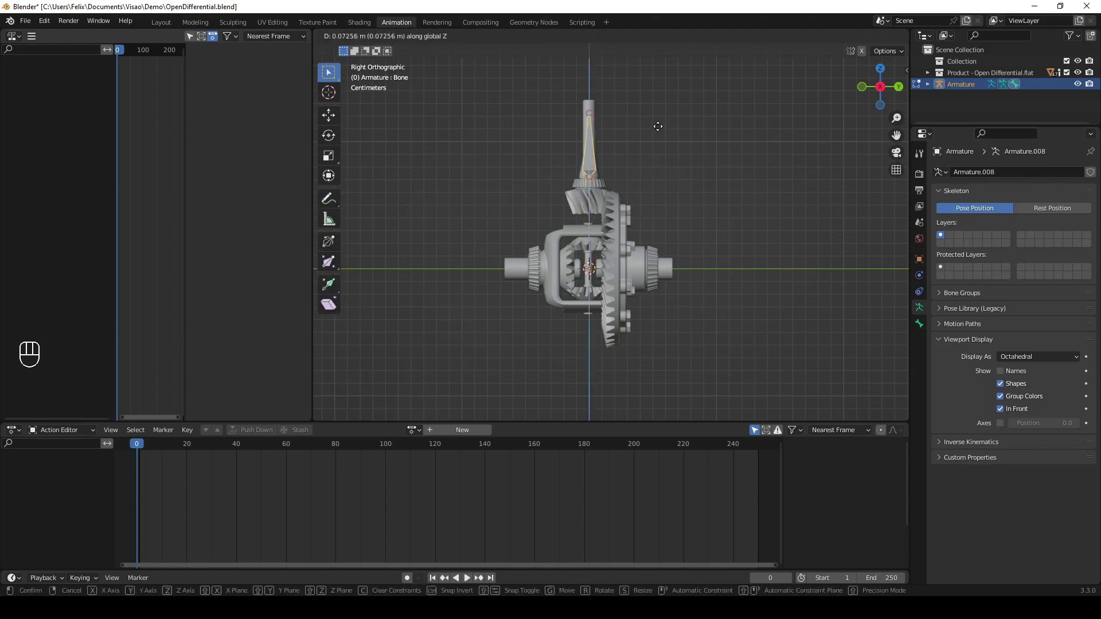
pyautogui.click(660, 128)
# - Duplicate the pinion shaft bone in Edit Mode and snap the copy to the 3D cursor at the origin
pyautogui.press('shift')
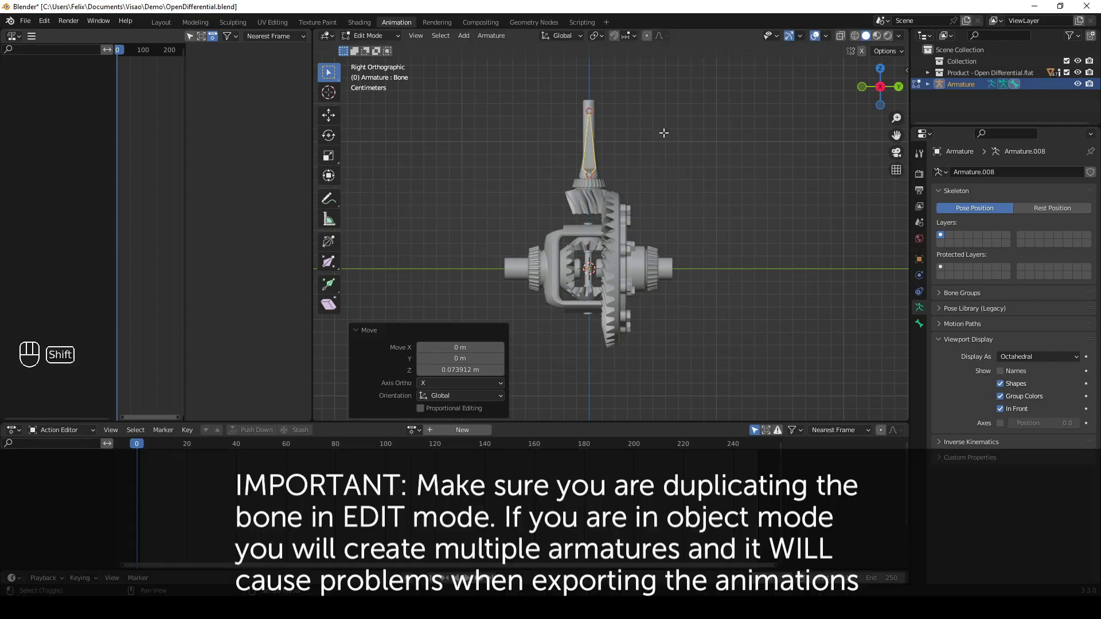
pyautogui.hotkey('shift', 'd')
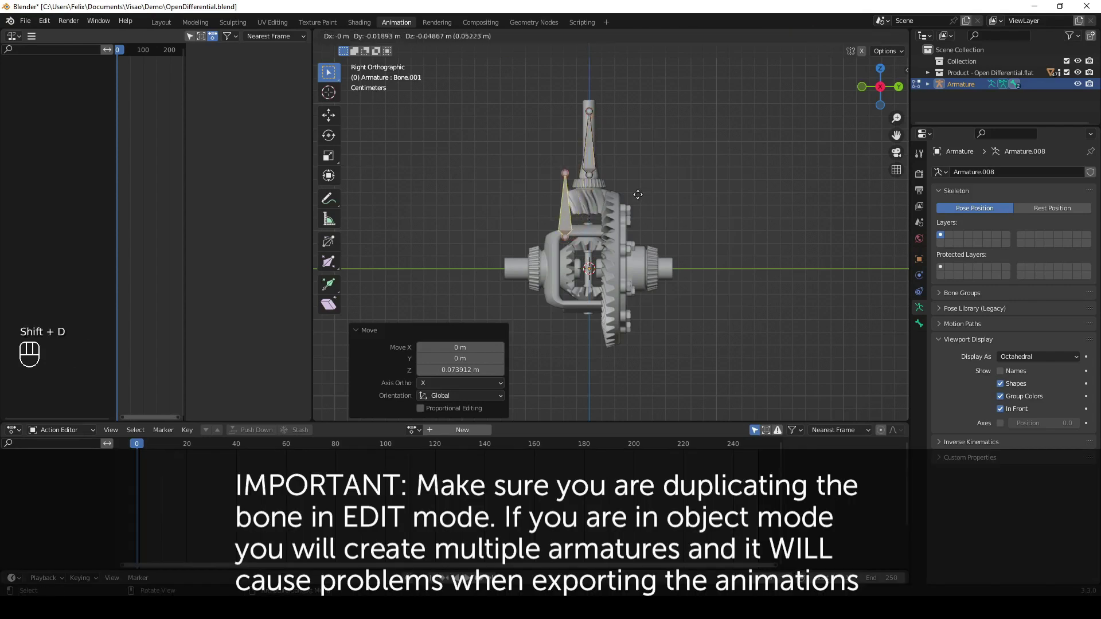
pyautogui.click(589, 158)
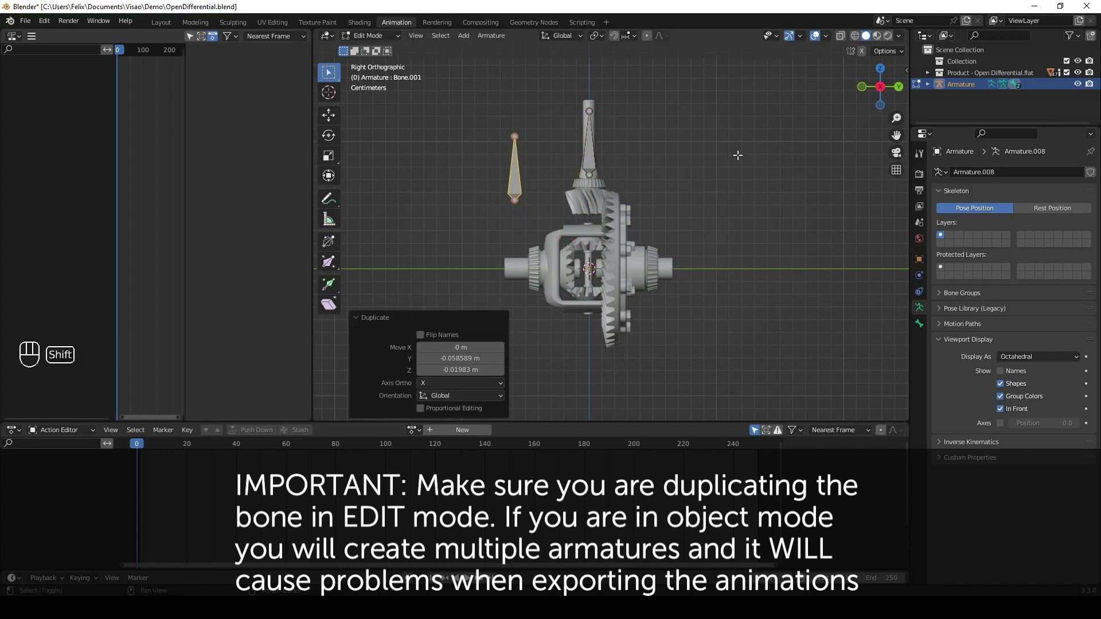
pyautogui.hotkey('shift', 's')
pyautogui.click(732, 104)
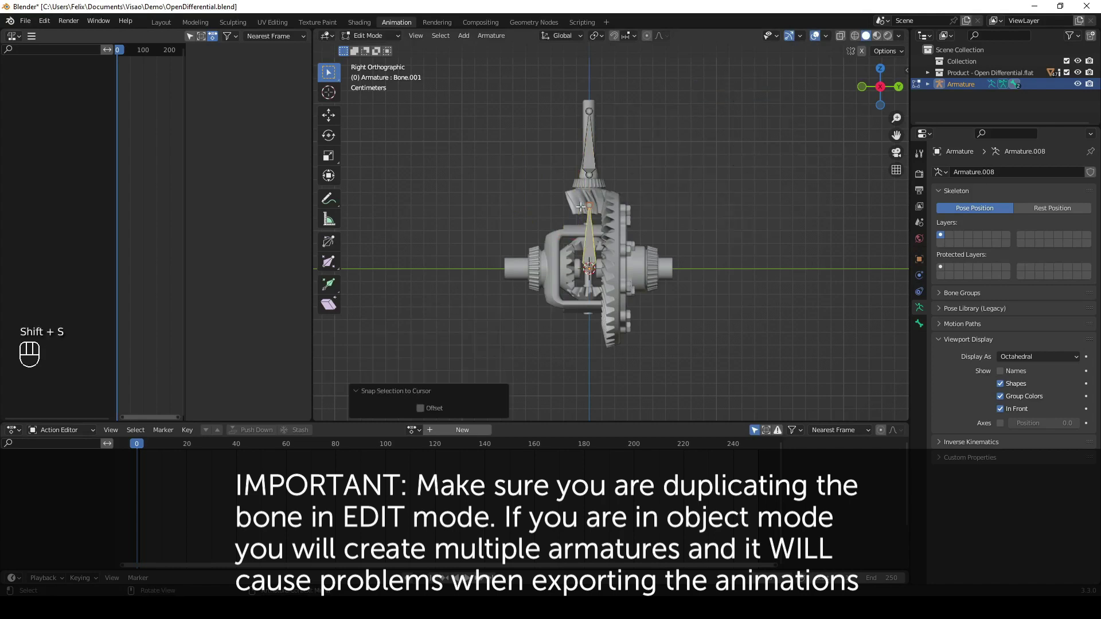
# - Lay the duplicated bone horizontal by snapping its tip to the 3D cursor and moving the tip about -0.047 m along global Y
pyautogui.click(698, 181)
pyautogui.hotkey('shift', 's')
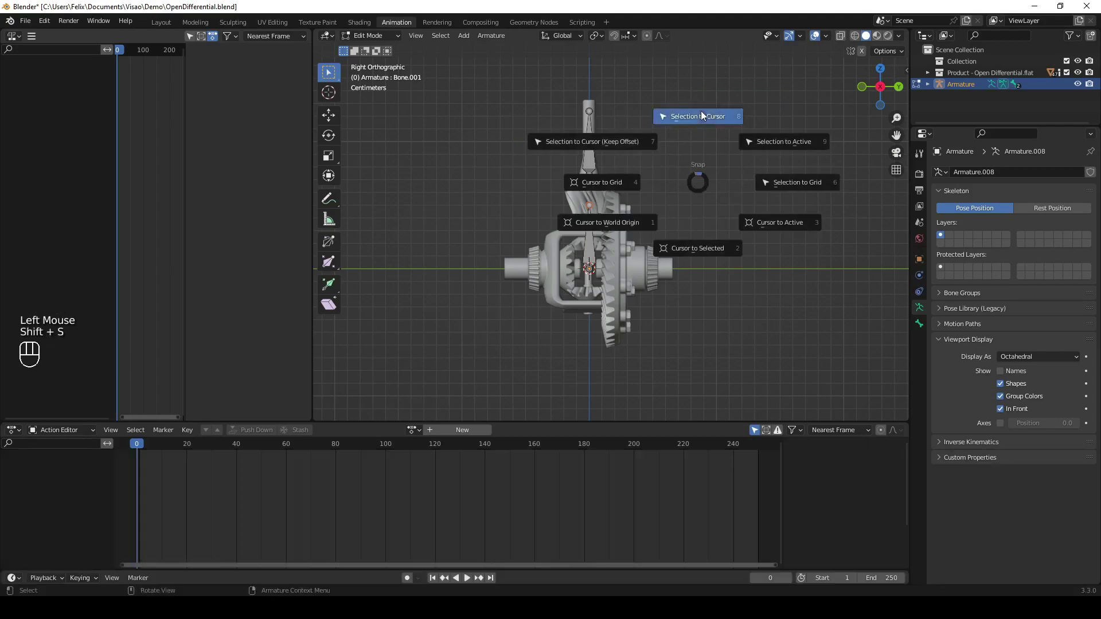
pyautogui.click(701, 112)
pyautogui.press('g')
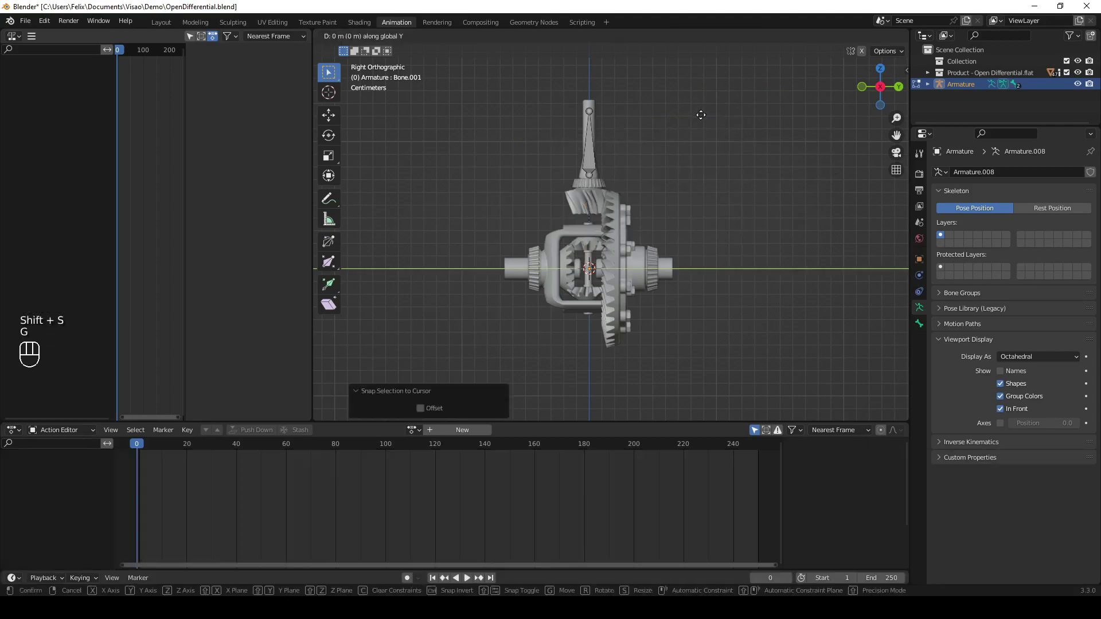
pyautogui.click(641, 123)
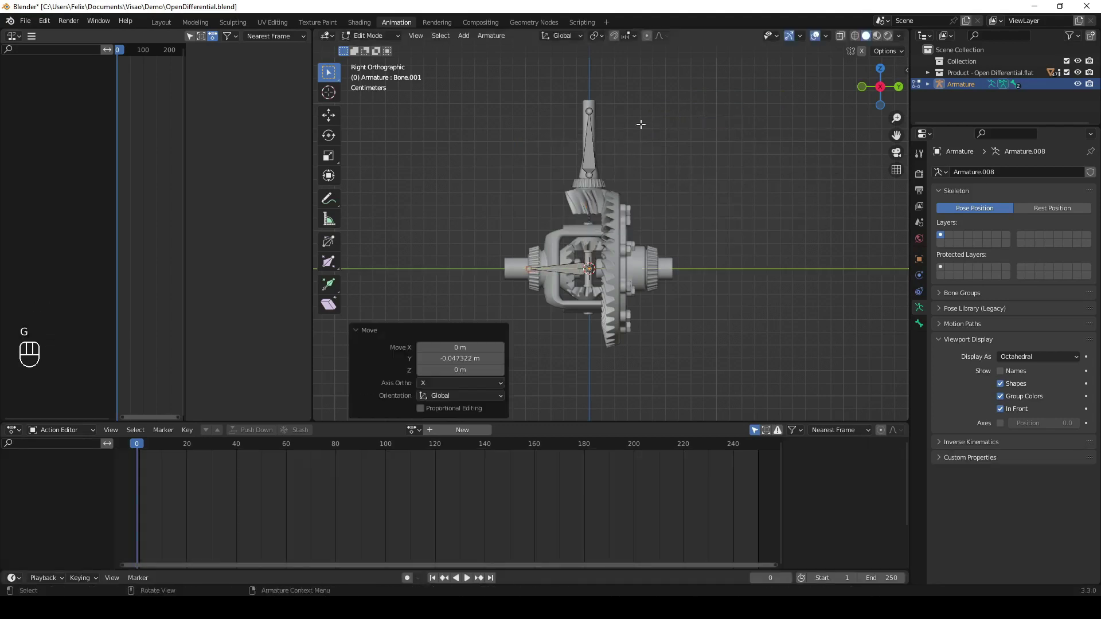
# - Move the whole horizontal bone about -0.019 m along global Y onto the output shaft on the cage side
pyautogui.click(570, 266)
pyautogui.press('g')
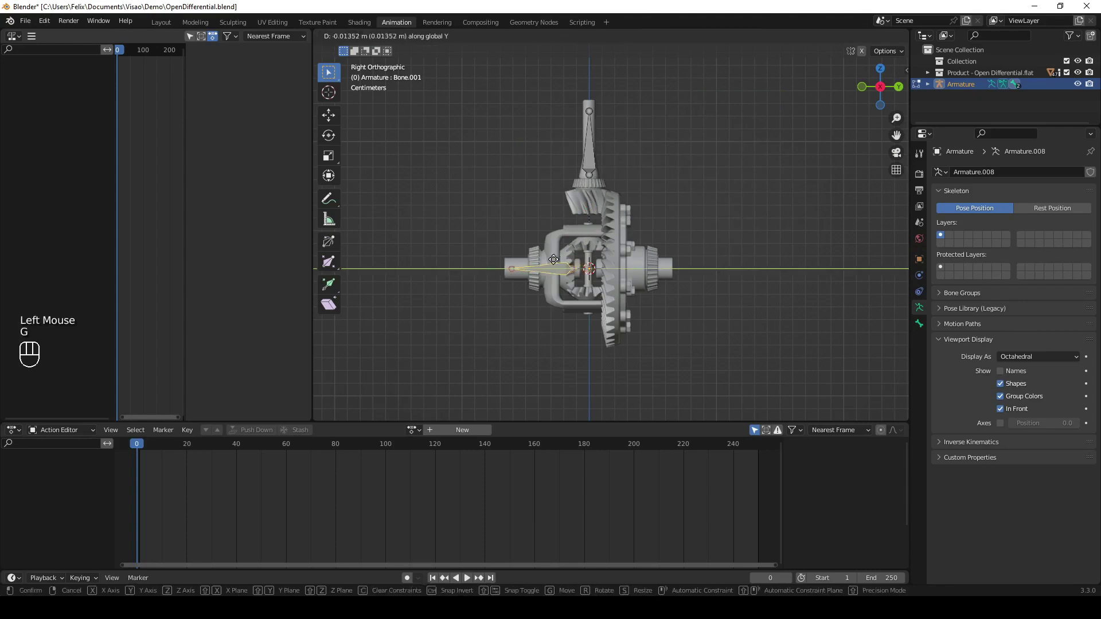
pyautogui.click(548, 262)
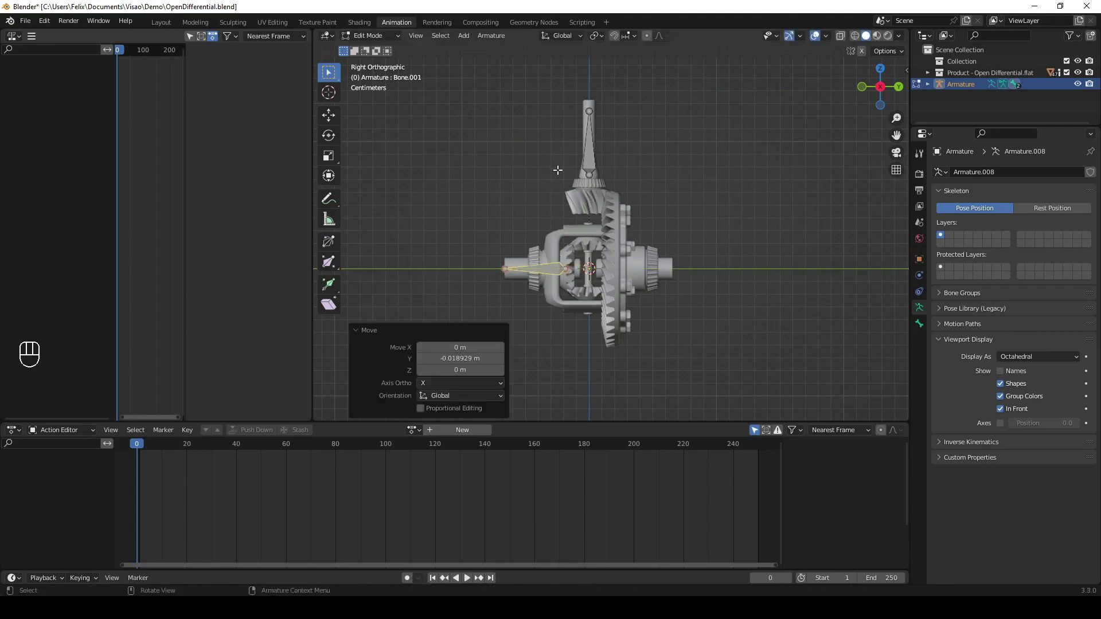
# - Extrude a trial bone sideways from the upper tip of the pinion shaft bone and delete it
pyautogui.click(588, 108)
pyautogui.press('e')
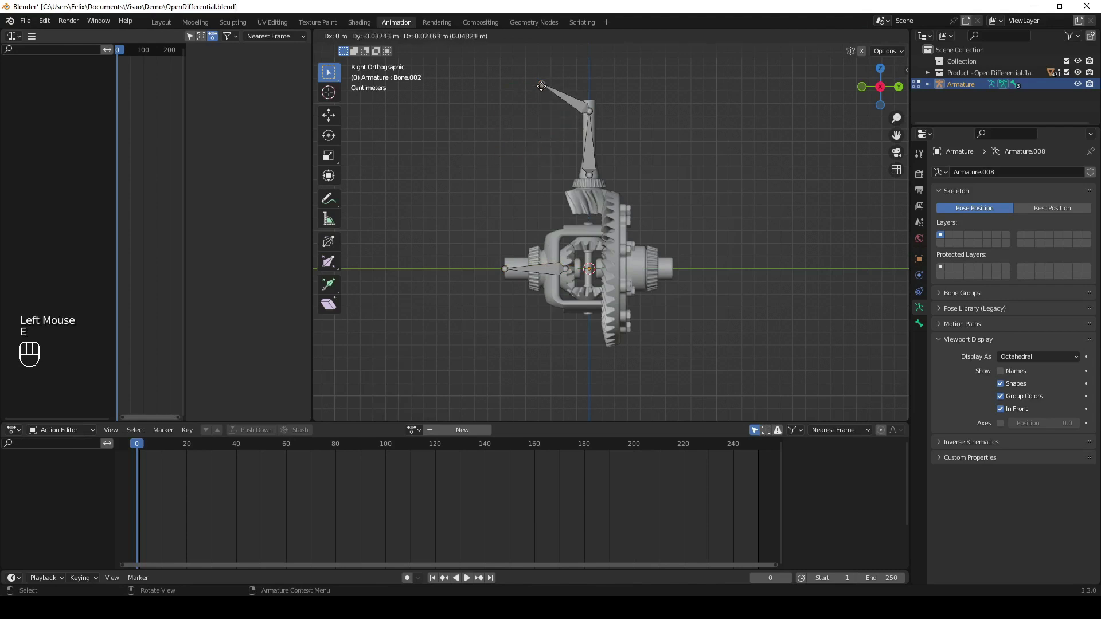
pyautogui.click(491, 101)
pyautogui.click(551, 110)
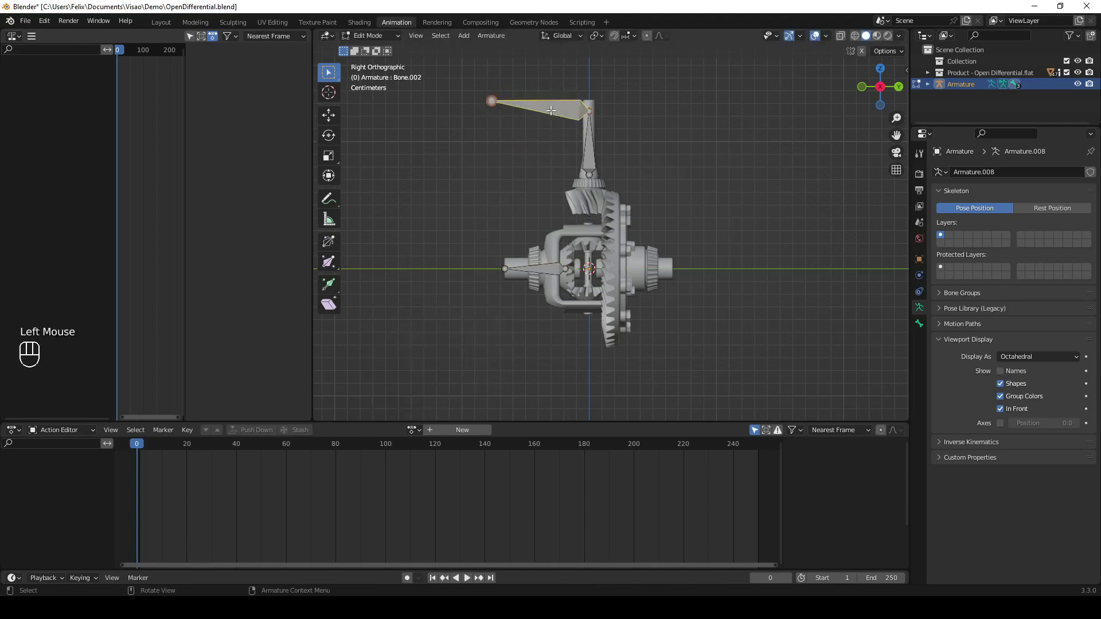
pyautogui.press('Delete')
pyautogui.click(553, 115)
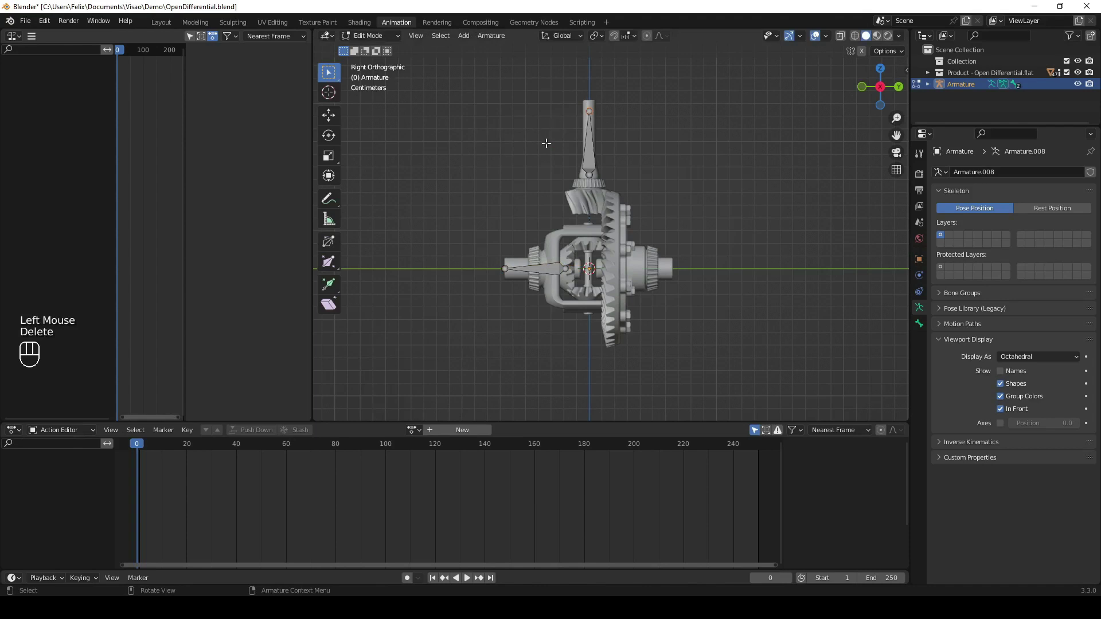
# - Leave Edit Mode and put the armature into Pose Mode
pyautogui.moveTo(546, 143); pyautogui.dragTo(605, 180, button='middle')
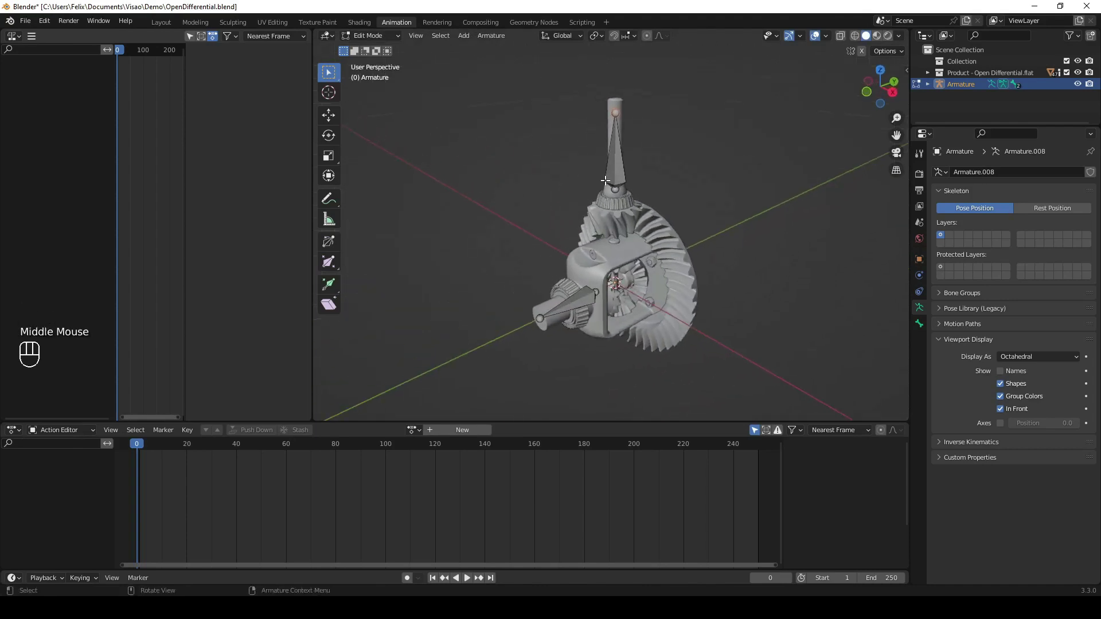
pyautogui.press('Tab')
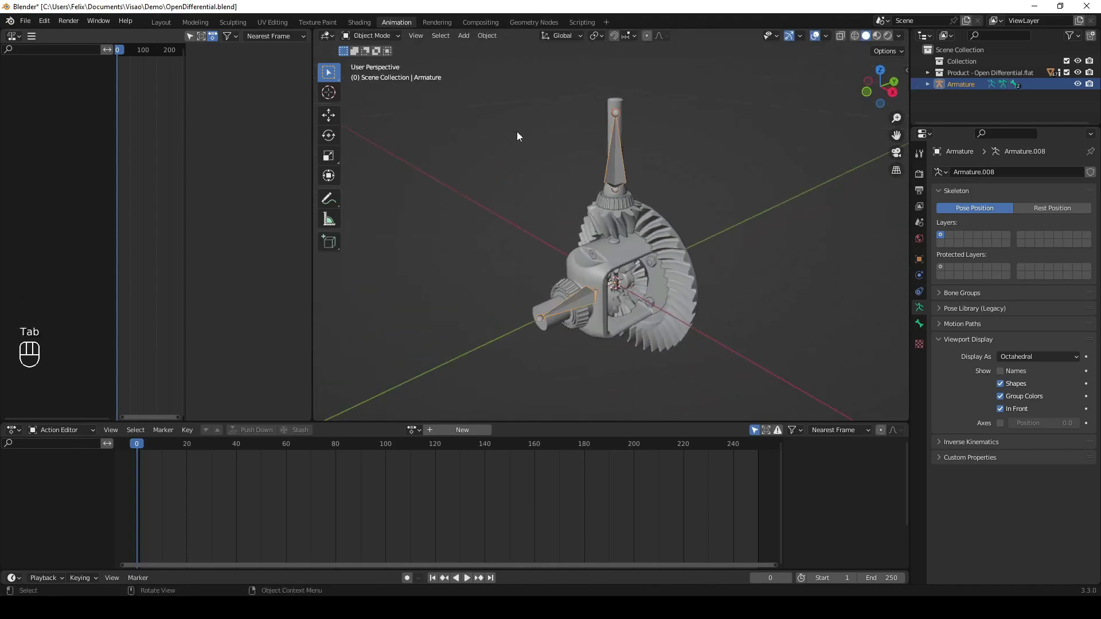
pyautogui.click(393, 36)
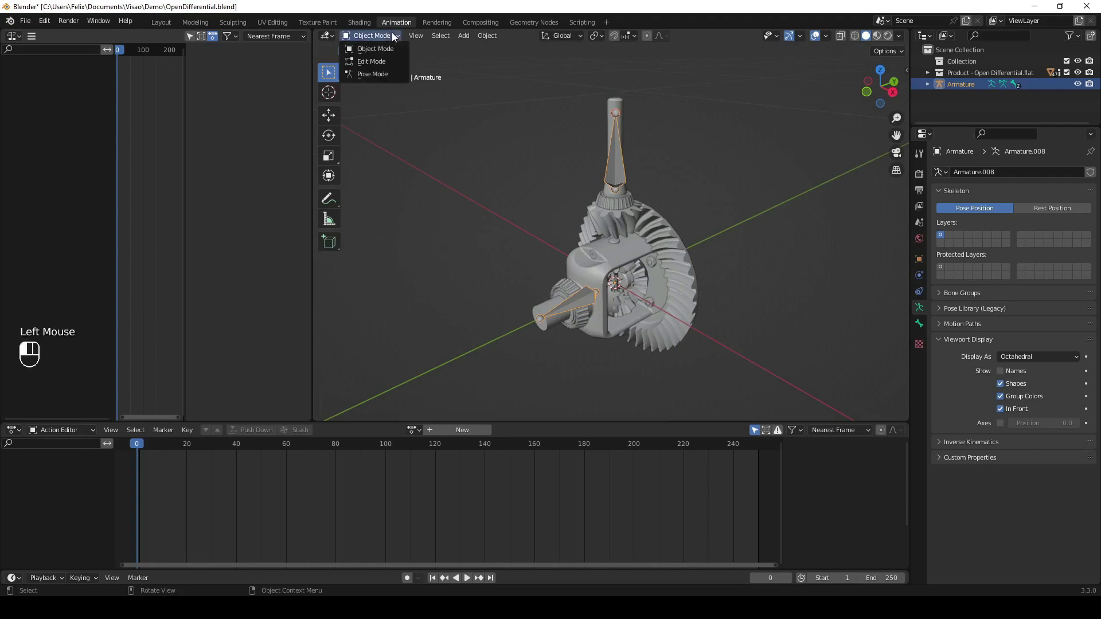
pyautogui.click(386, 76)
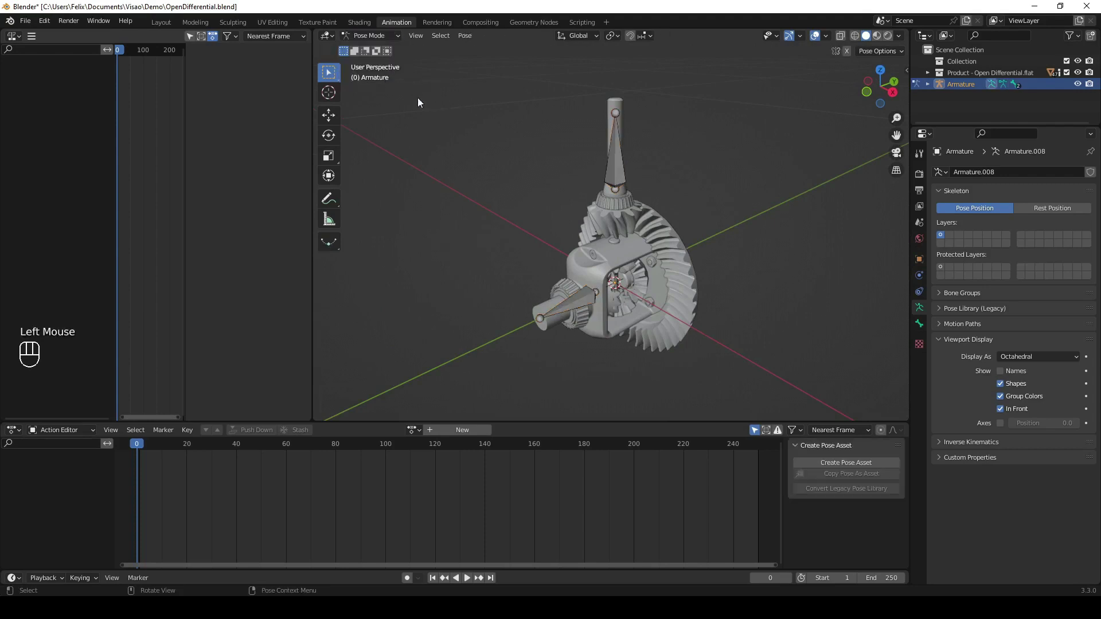
pyautogui.click(578, 287)
pyautogui.press('g')
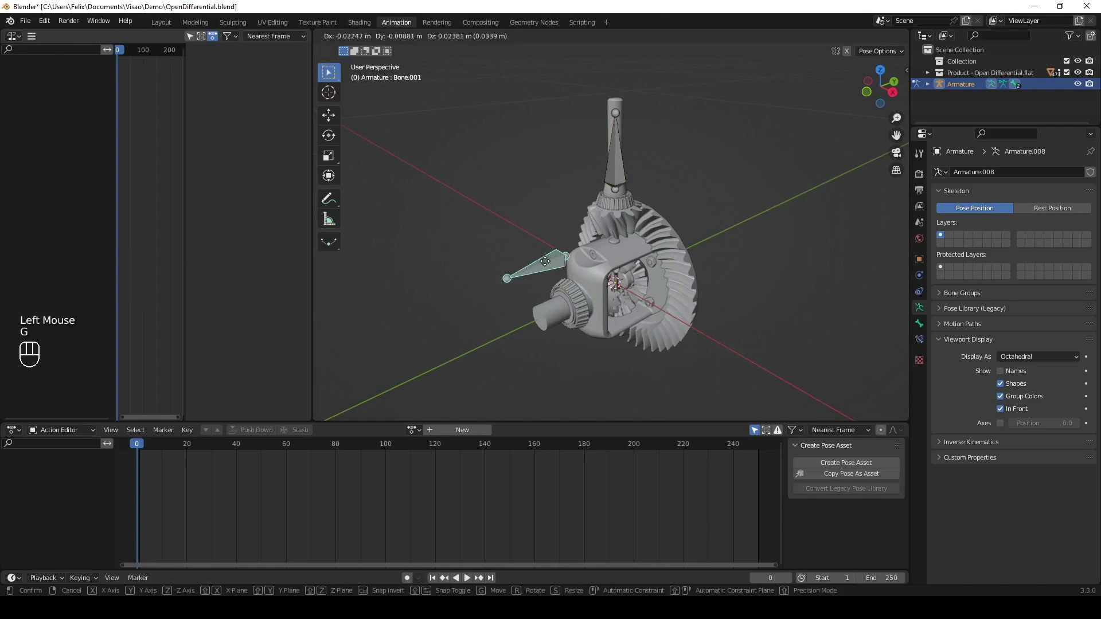
pyautogui.rightClick(556, 243)
# - Parent the output shaft on the cage side to the horizontal bone using the Bone option
pyautogui.click(531, 301)
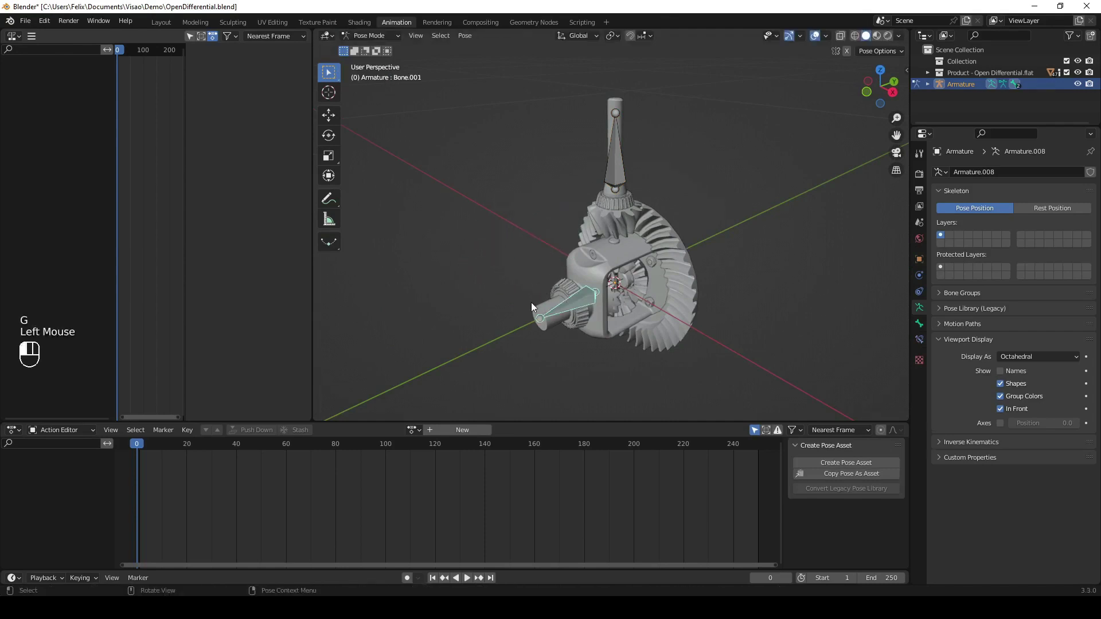
pyautogui.keyDown('shift'); pyautogui.click(575, 298); pyautogui.keyUp('shift')
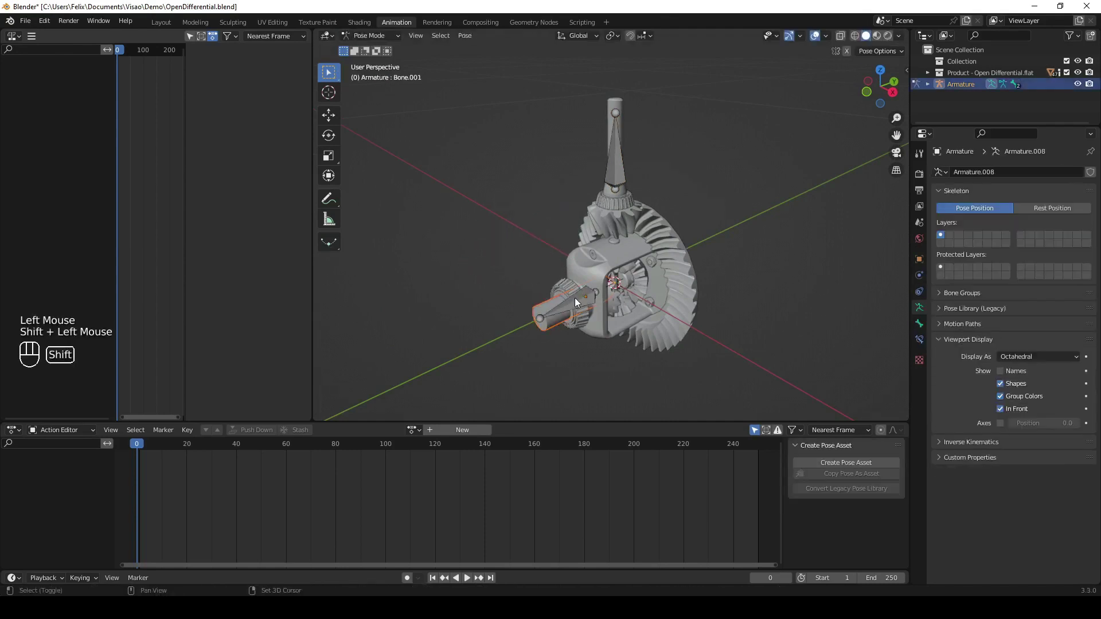
pyautogui.hotkey('ctrl', 'p')
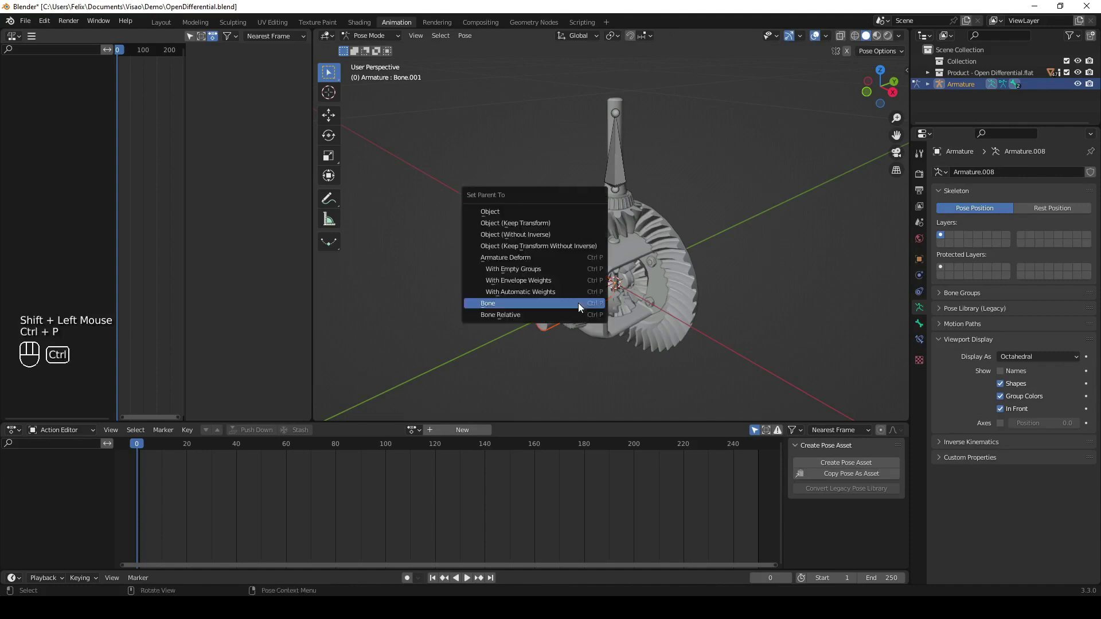
pyautogui.click(578, 303)
pyautogui.click(542, 252)
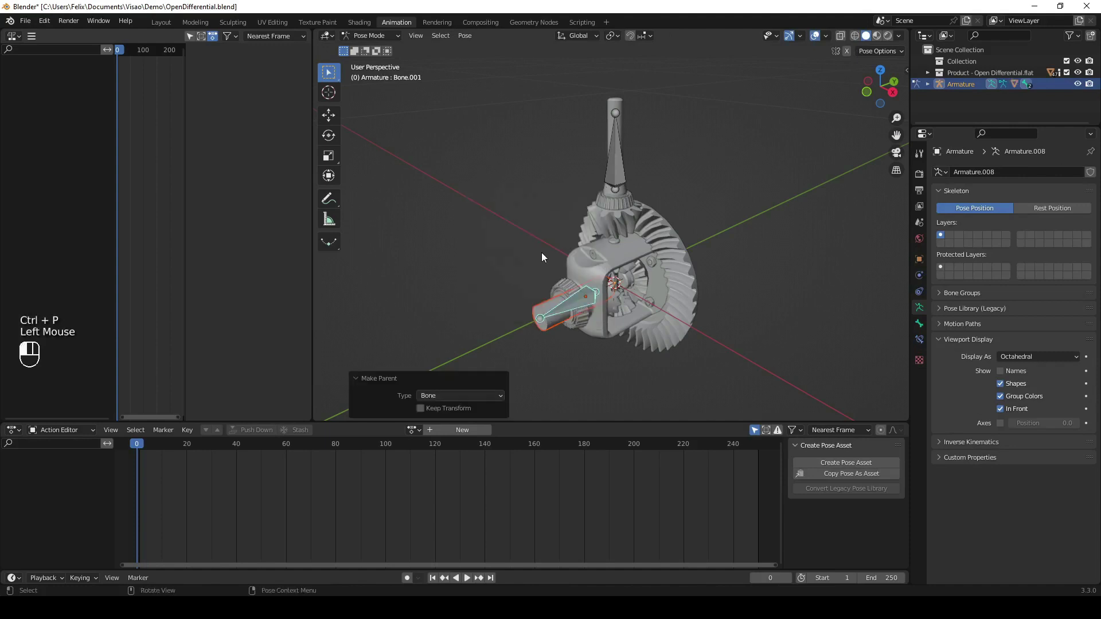
# - Try moving the horizontal bone to check that the output shaft follows it
pyautogui.doubleClick(586, 300)
pyautogui.press('g')
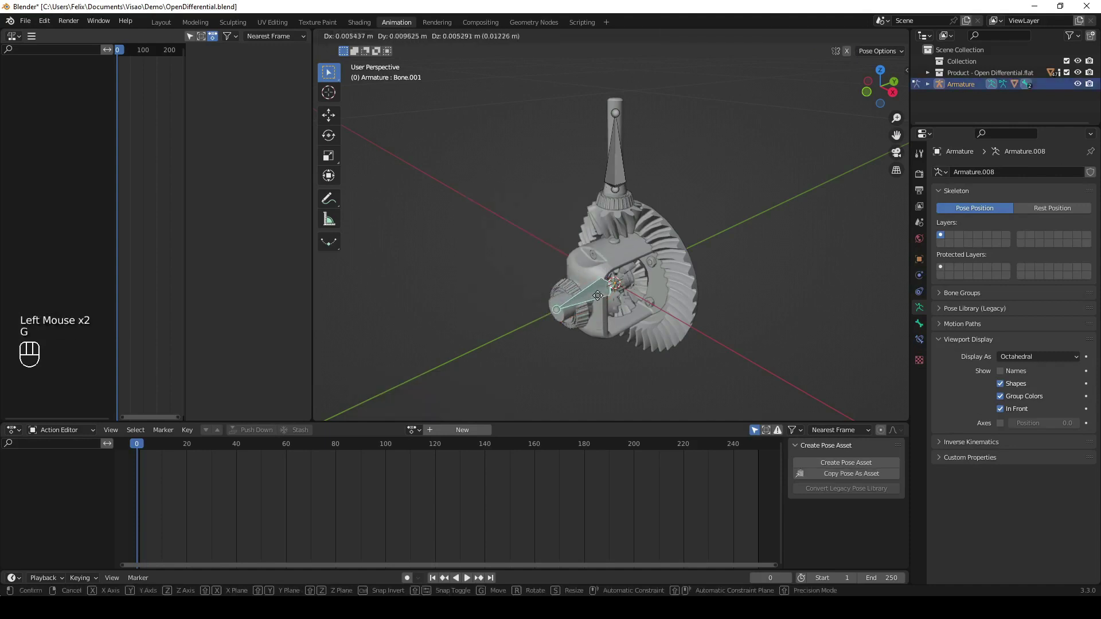
pyautogui.click(587, 309)
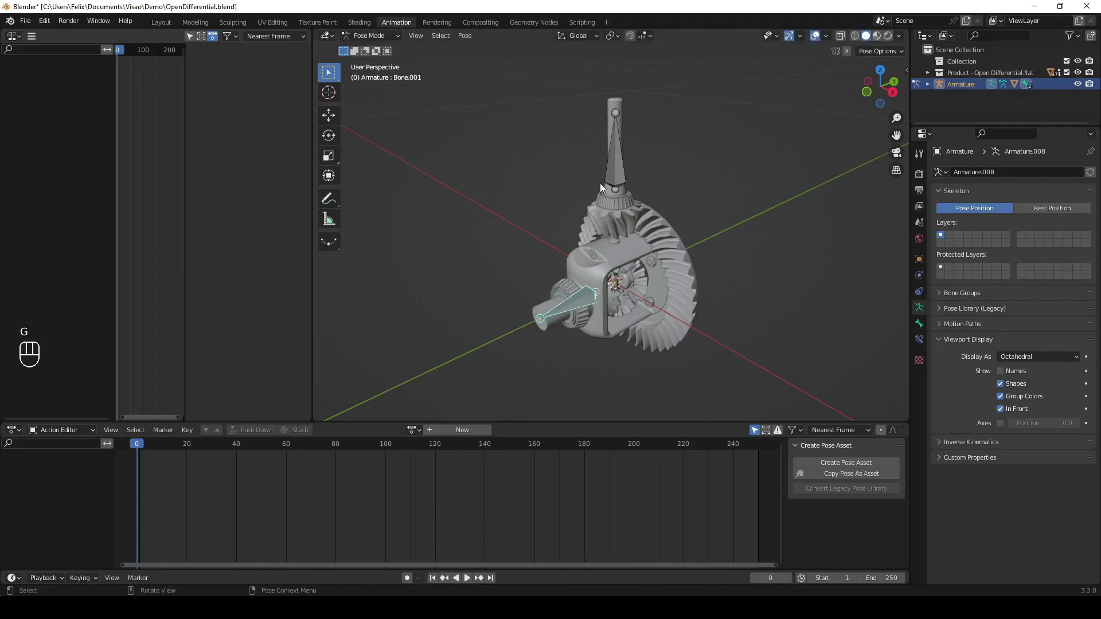
# - Parent the Pinion Gear to the vertical bone on its shaft using the Bone option
pyautogui.click(620, 98)
pyautogui.keyDown('shift'); pyautogui.click(617, 150); pyautogui.keyUp('shift')
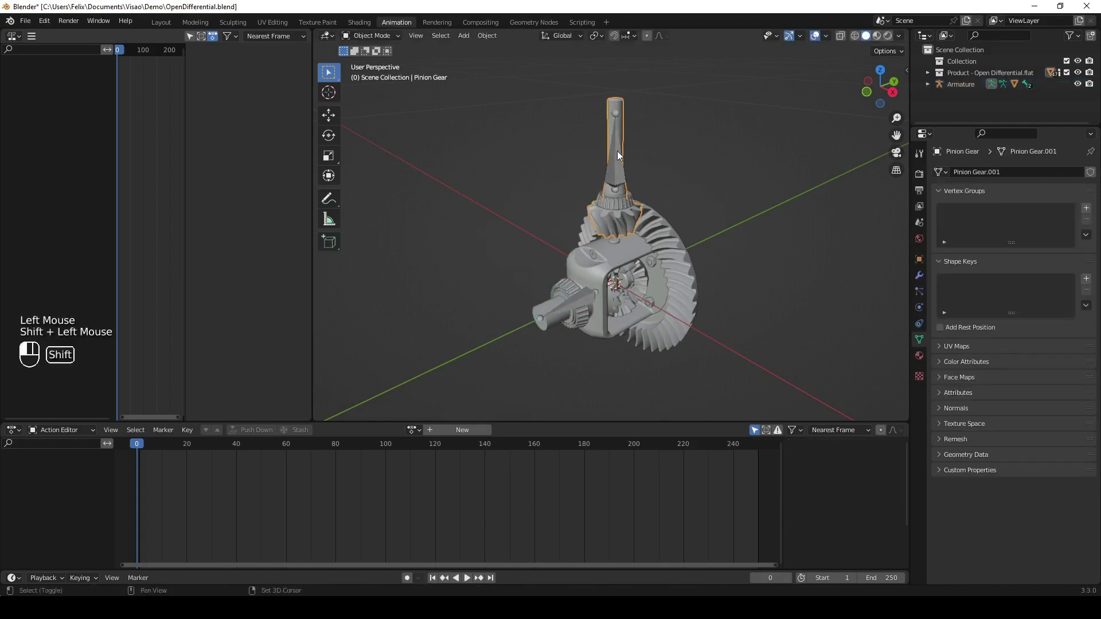
pyautogui.hotkey('ctrl', 'p')
pyautogui.click(617, 151)
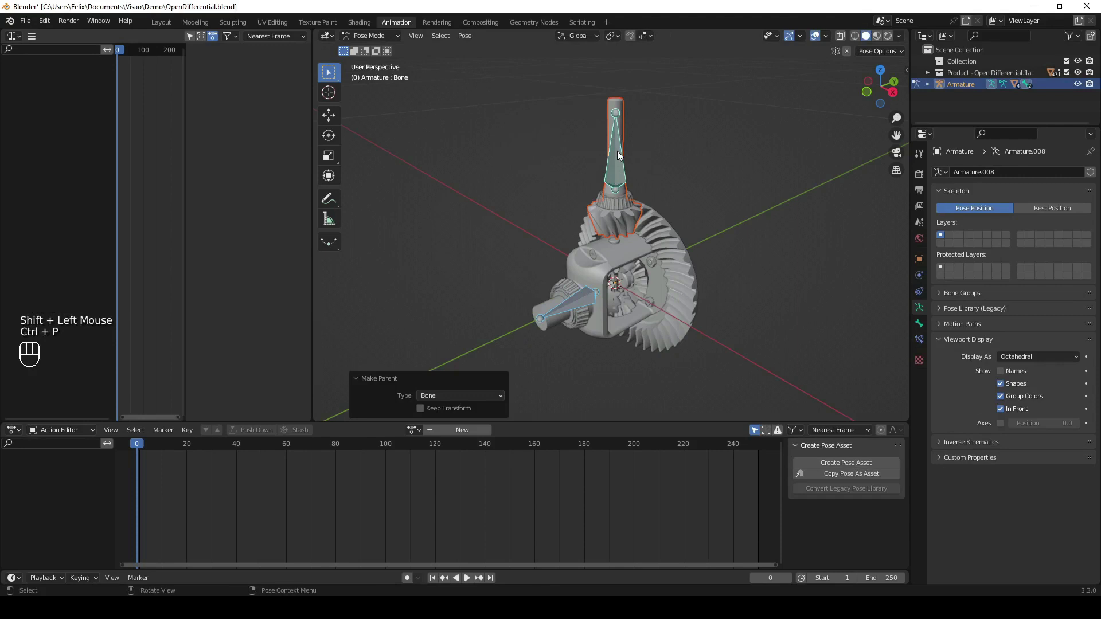
pyautogui.click(617, 153)
pyautogui.click(642, 152)
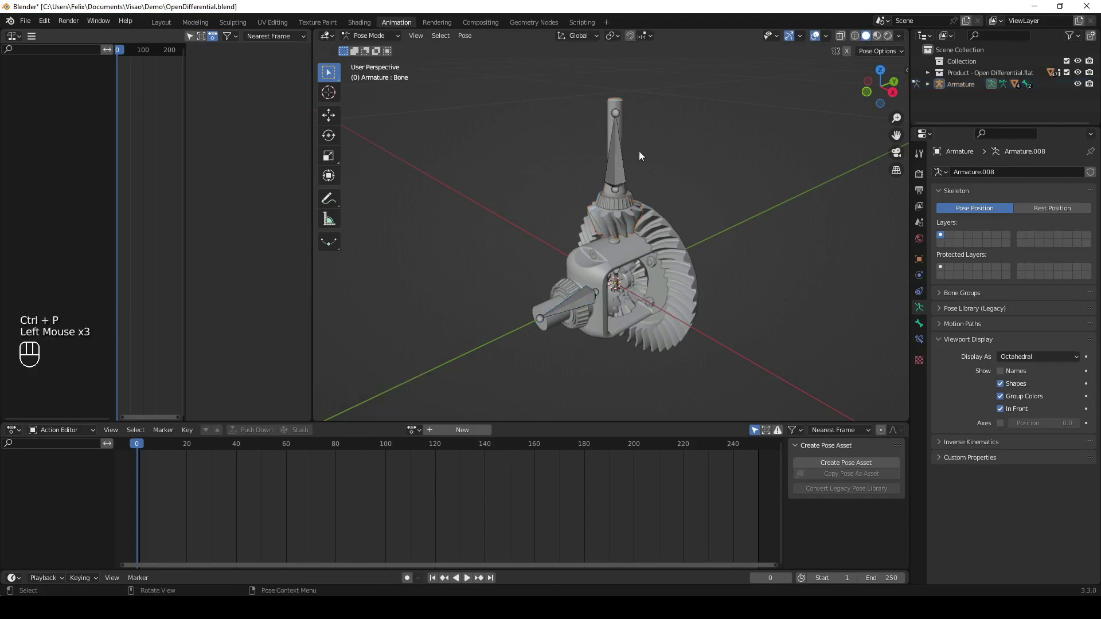
# - Try moving the vertical bone to check that the pinion gear follows it, and clear the selection
pyautogui.click(618, 156)
pyautogui.press('g')
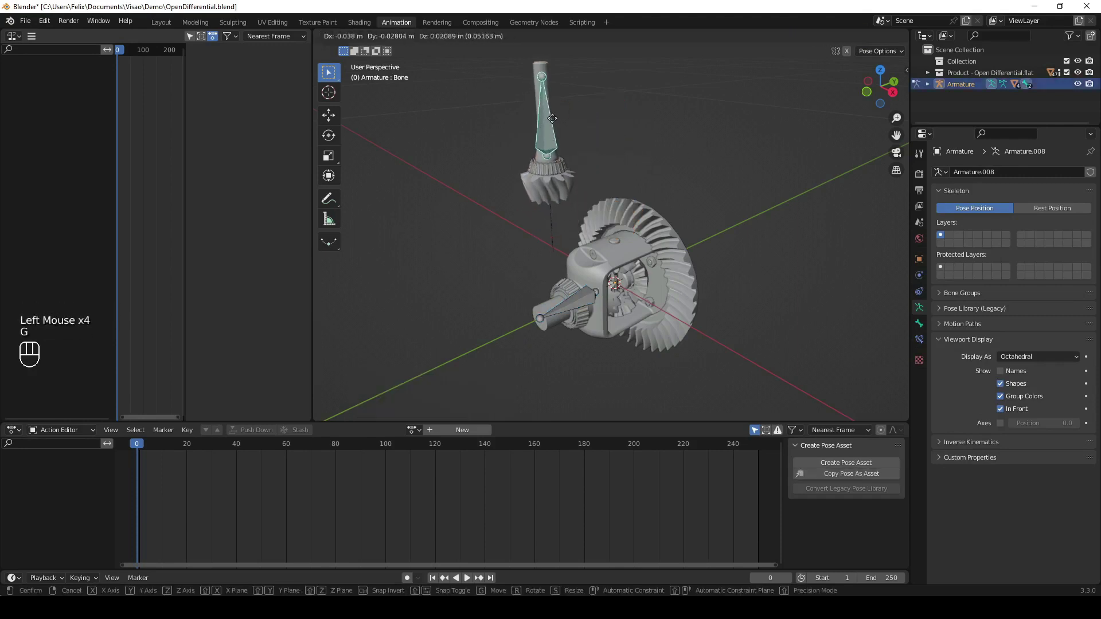
pyautogui.click(608, 151)
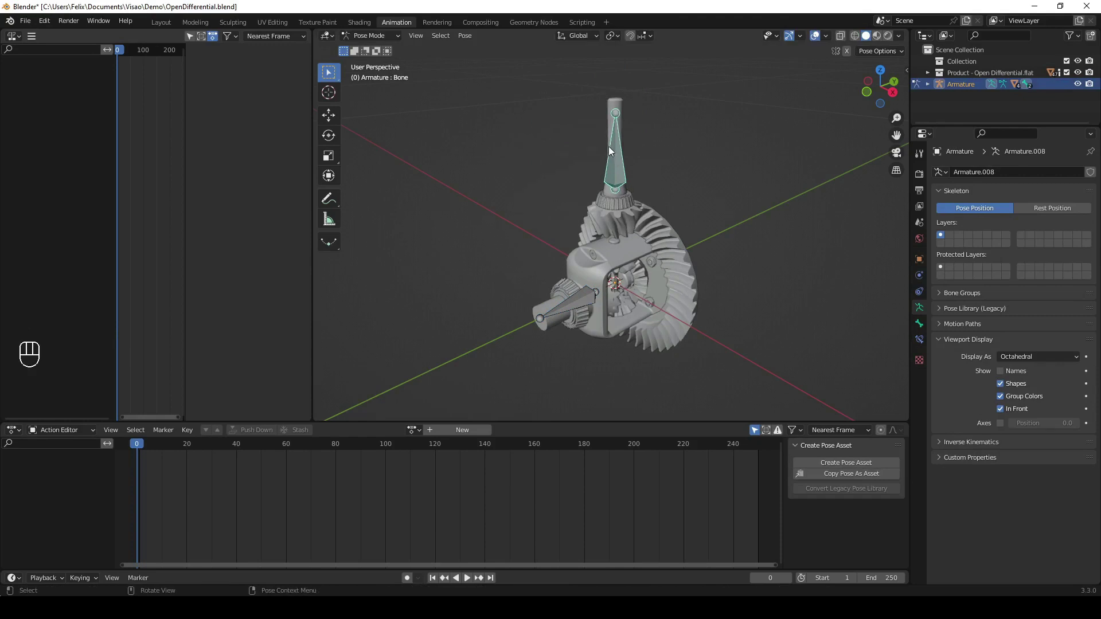
pyautogui.click(474, 198)
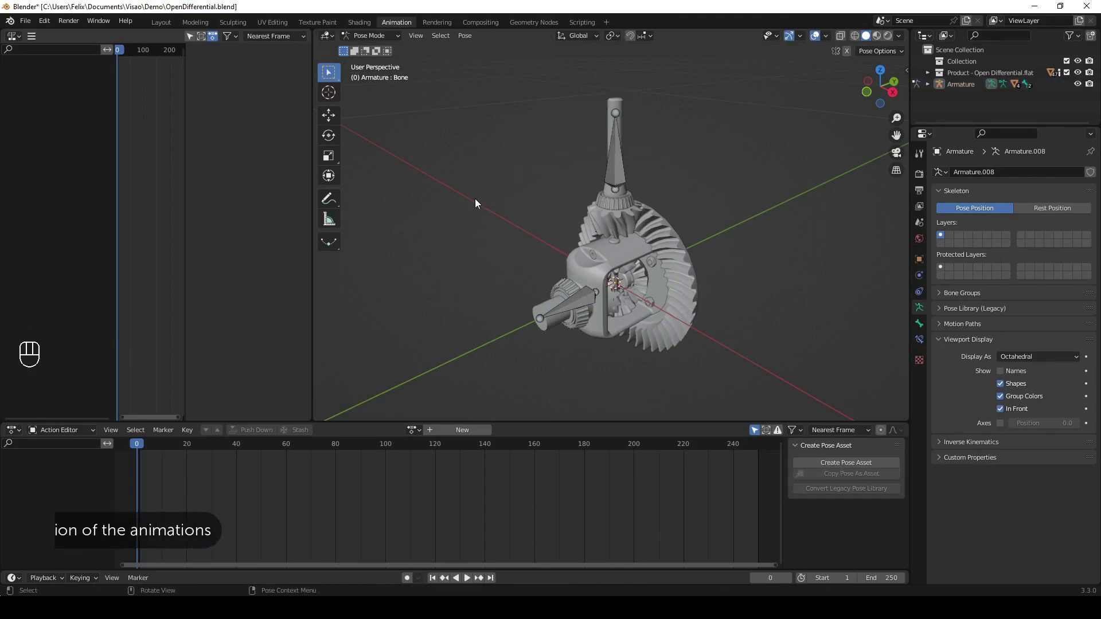
# - Select the horizontal bone and create a new action for the armature named "New Animation"
pyautogui.click(585, 293)
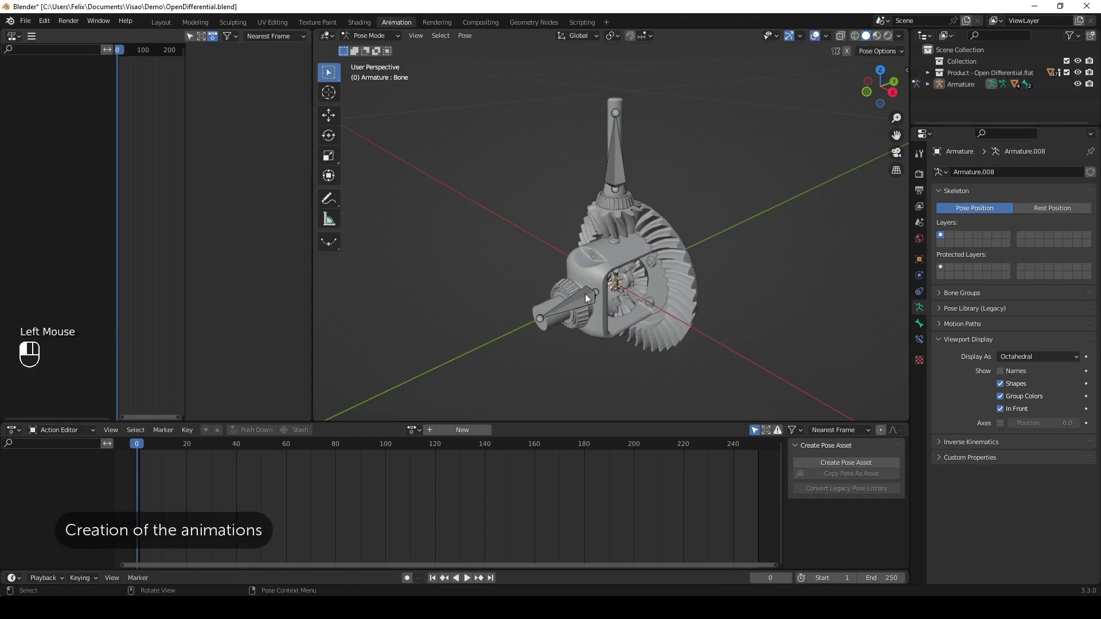
pyautogui.click(437, 428)
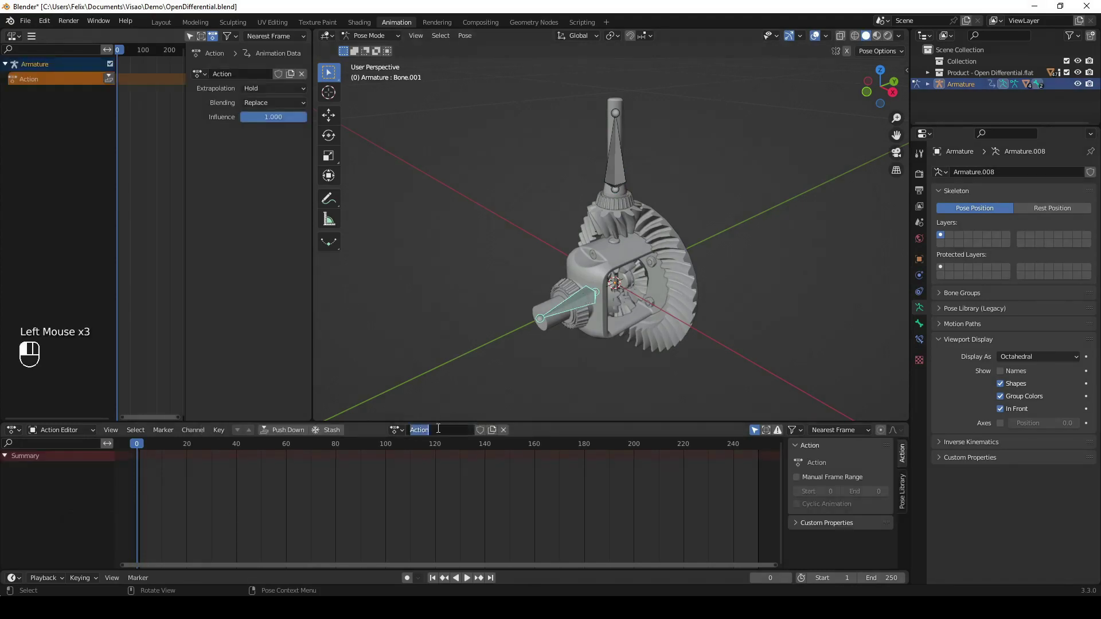
pyautogui.write('New Anima')
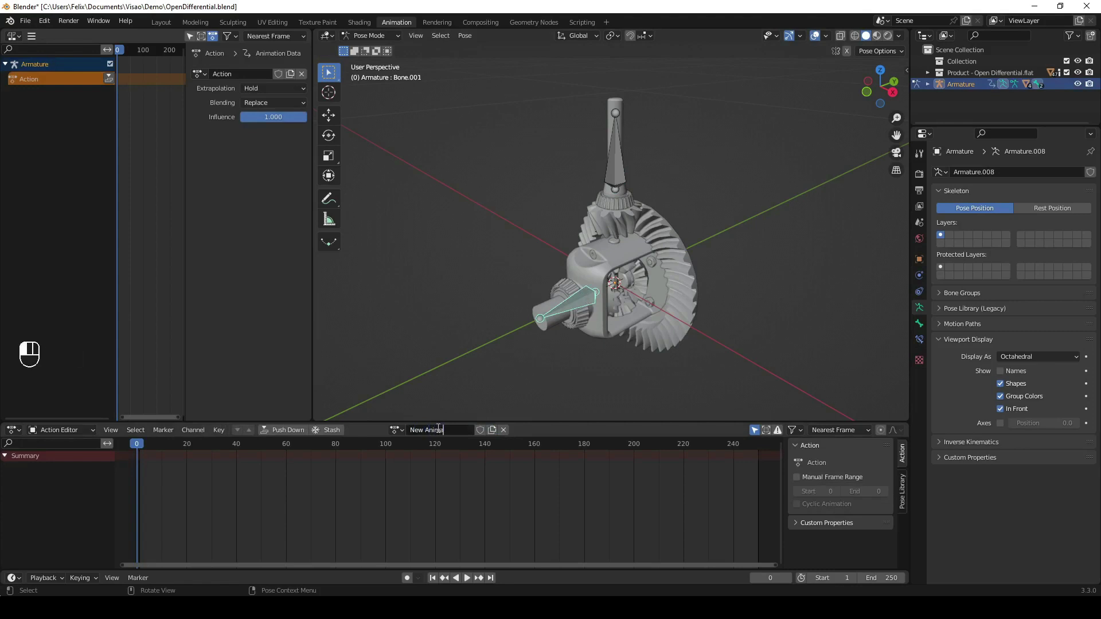
pyautogui.write('tion')
pyautogui.press('Return')
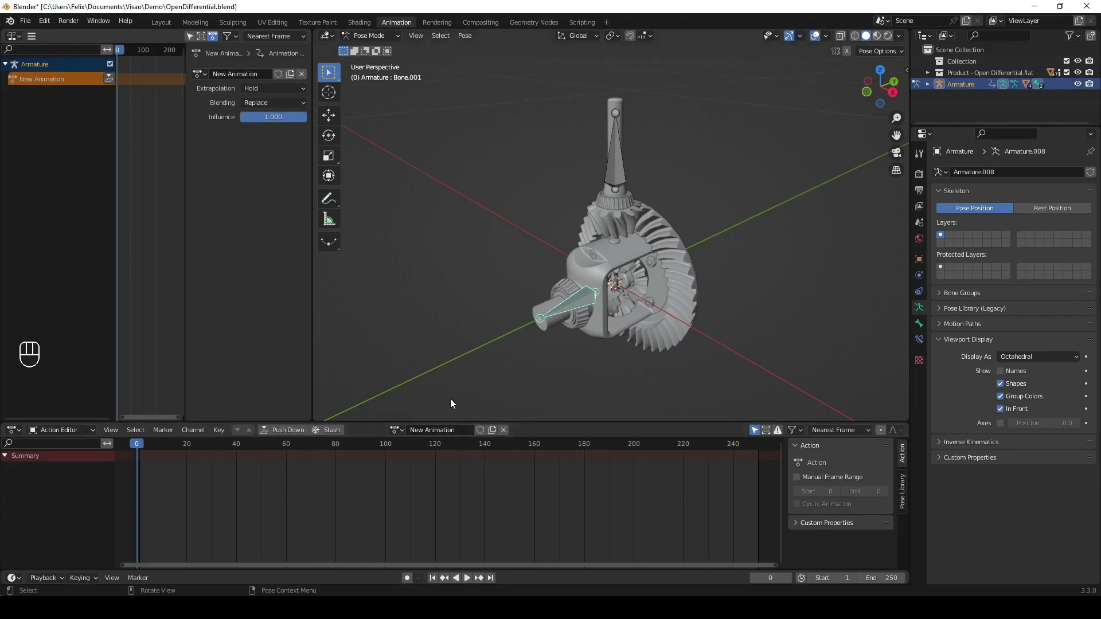
# - Go to frame 1 and insert a Location keyframe for the horizontal output shaft bone
pyautogui.click(139, 447)
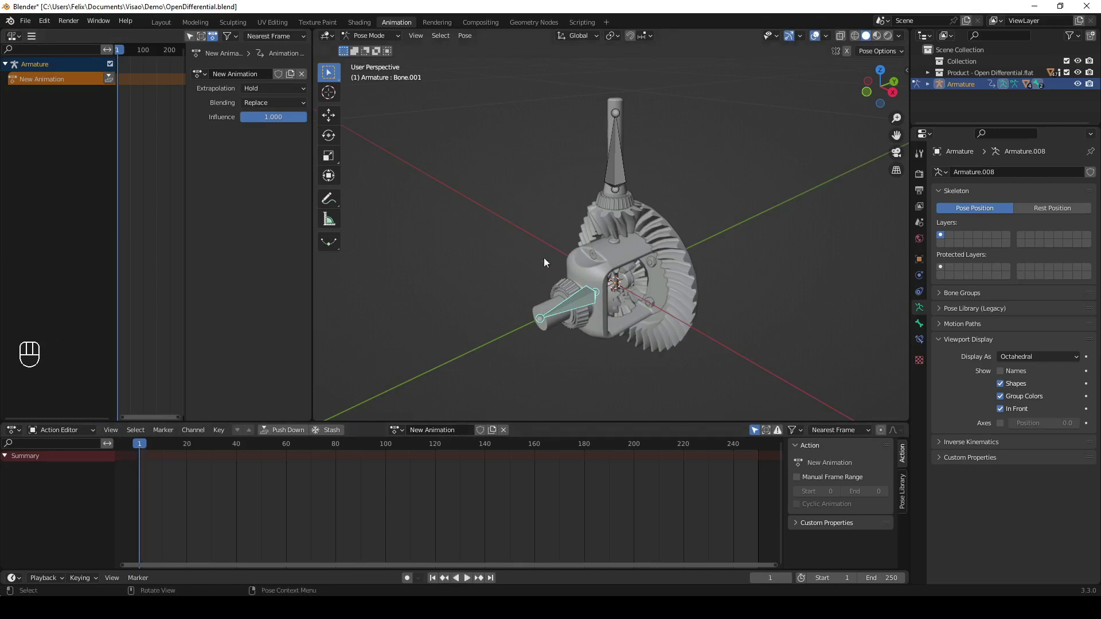
pyautogui.click(571, 306)
pyautogui.press('o')
pyautogui.press('i')
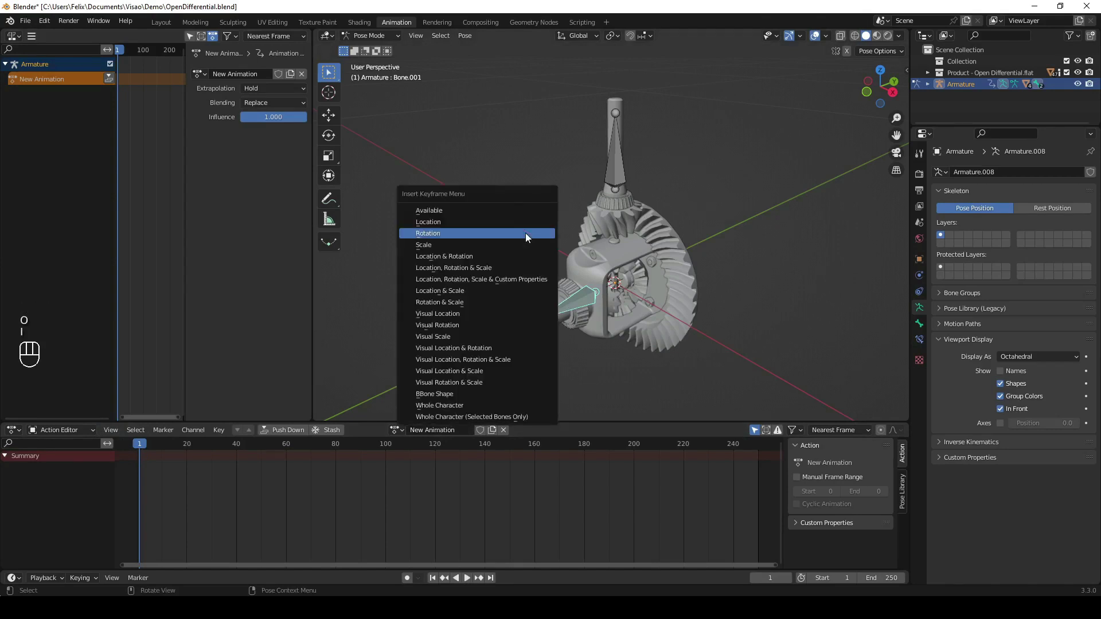
pyautogui.click(521, 223)
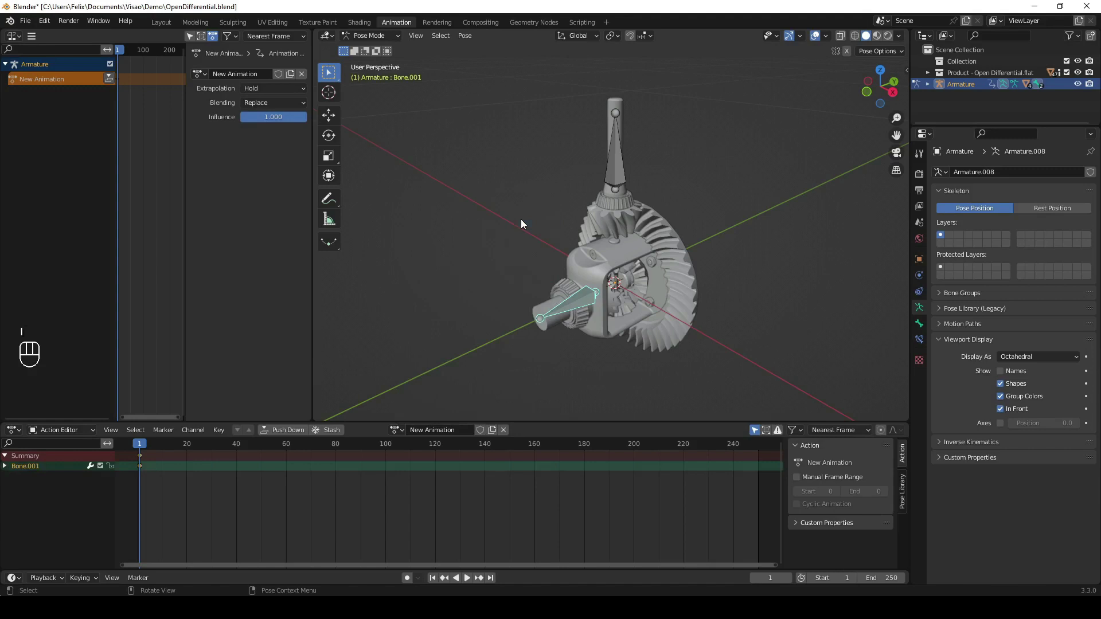
# - Insert a keyframe for the vertical pinion bone at frame 1
pyautogui.click(611, 175)
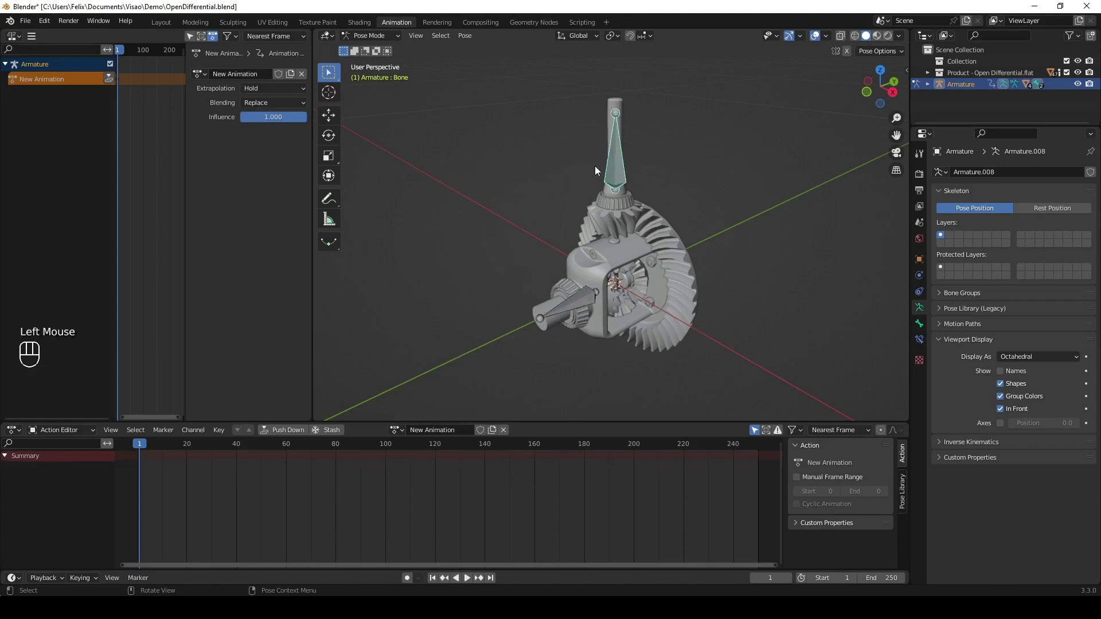
pyautogui.press('i')
pyautogui.click(579, 200)
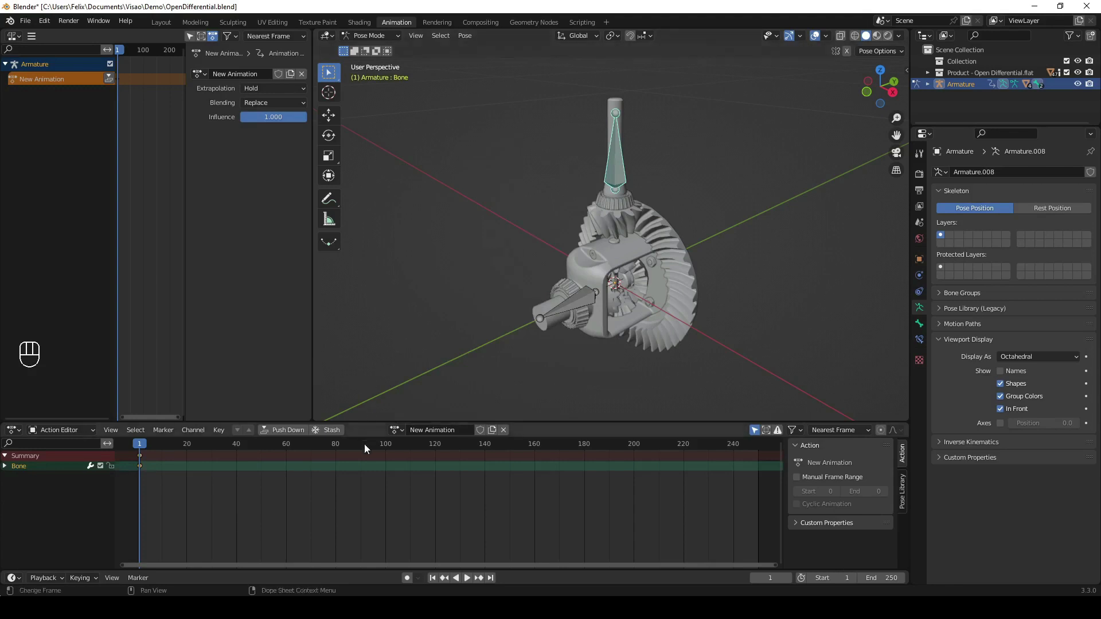
# - At frame 90, move the horizontal bone -0.065 m along global Y and insert a Location keyframe
pyautogui.moveTo(363, 443); pyautogui.dragTo(360, 446)
pyautogui.click(566, 301)
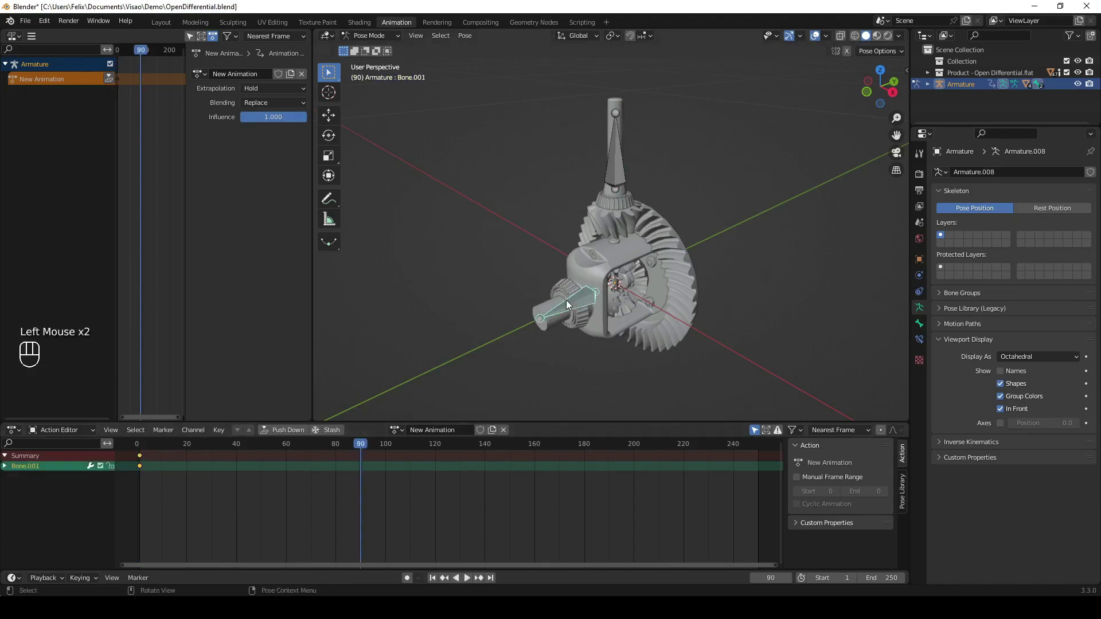
pyautogui.press('g')
pyautogui.click(491, 338)
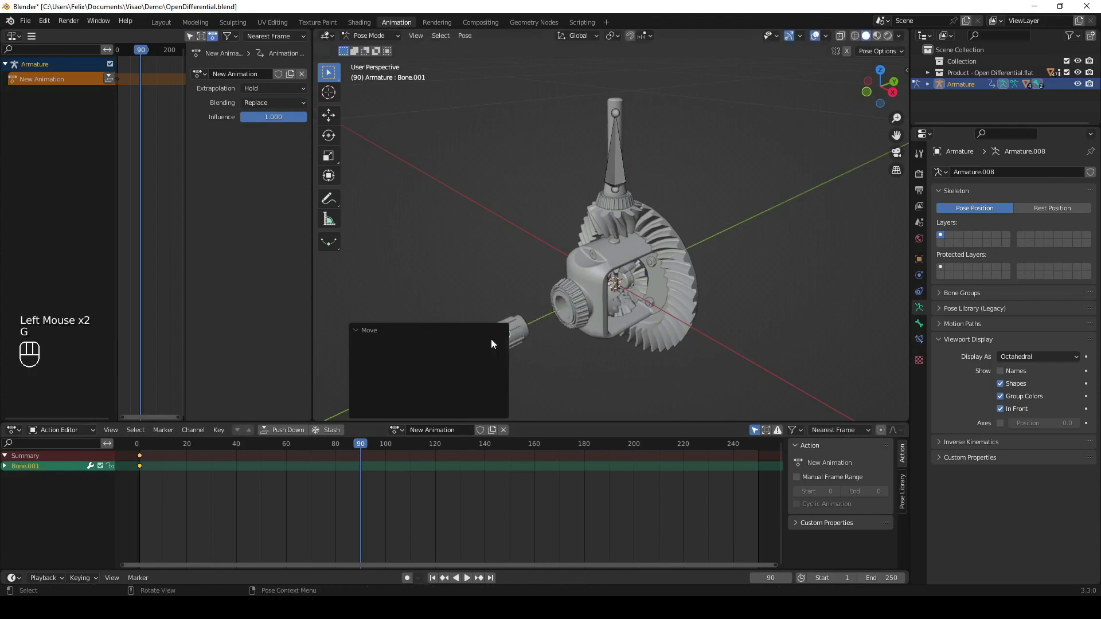
pyautogui.click(459, 358)
pyautogui.moveTo(432, 359); pyautogui.dragTo(609, 356)
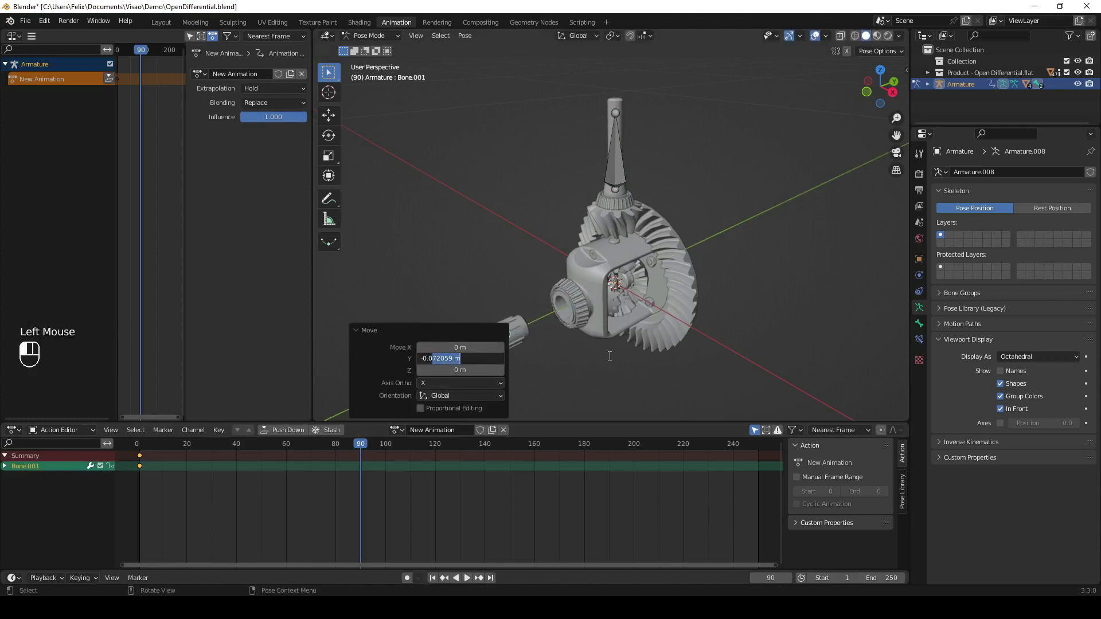
pyautogui.write('065')
pyautogui.press('Return')
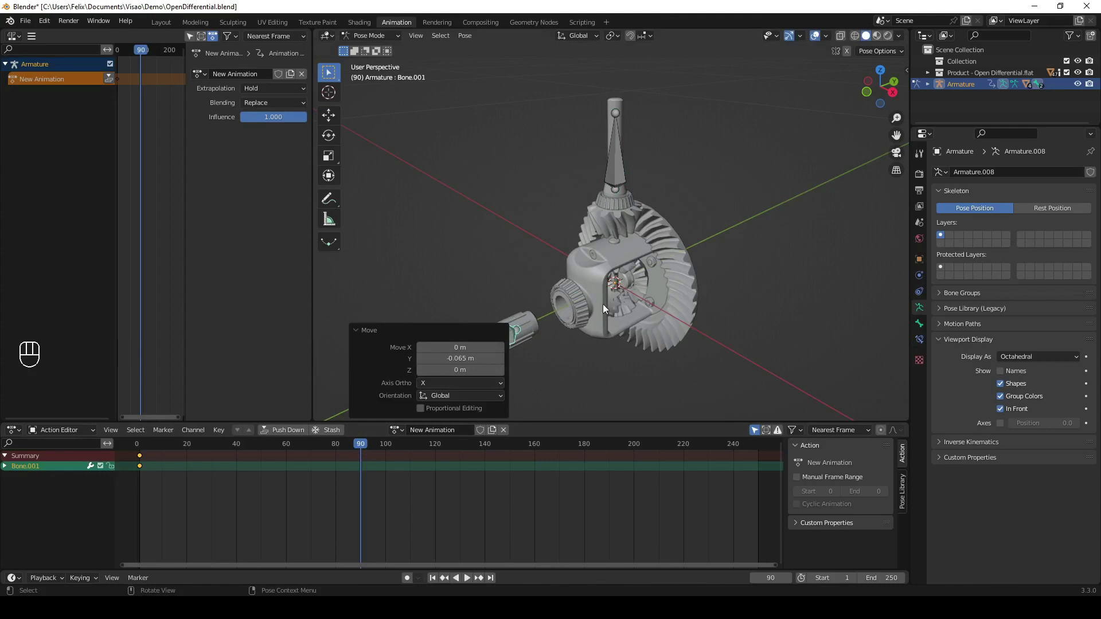
pyautogui.press('i')
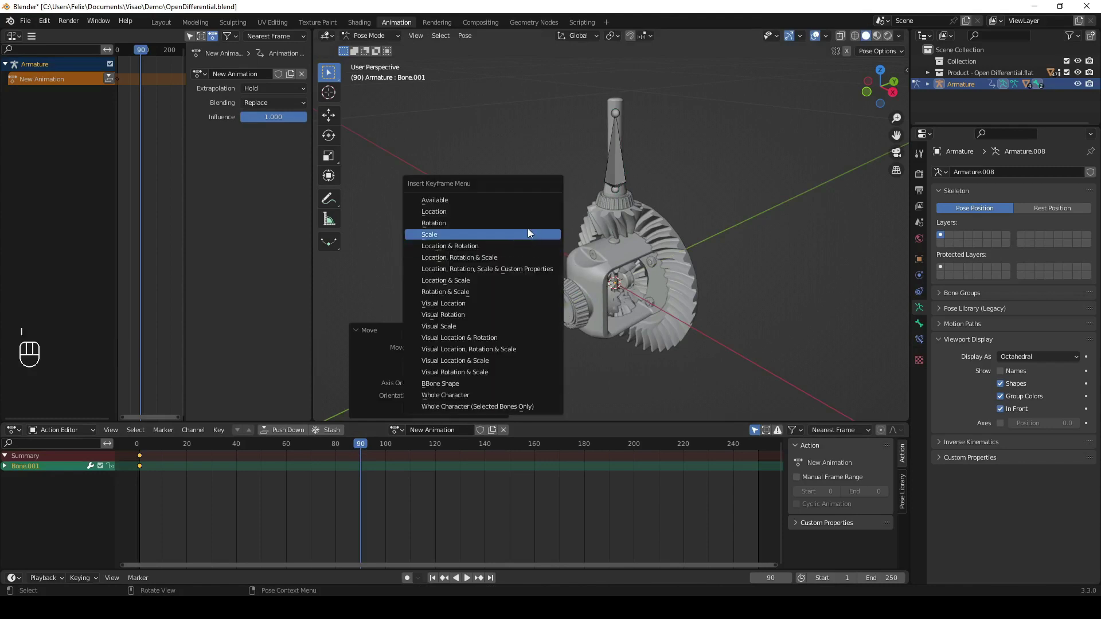
pyautogui.click(524, 212)
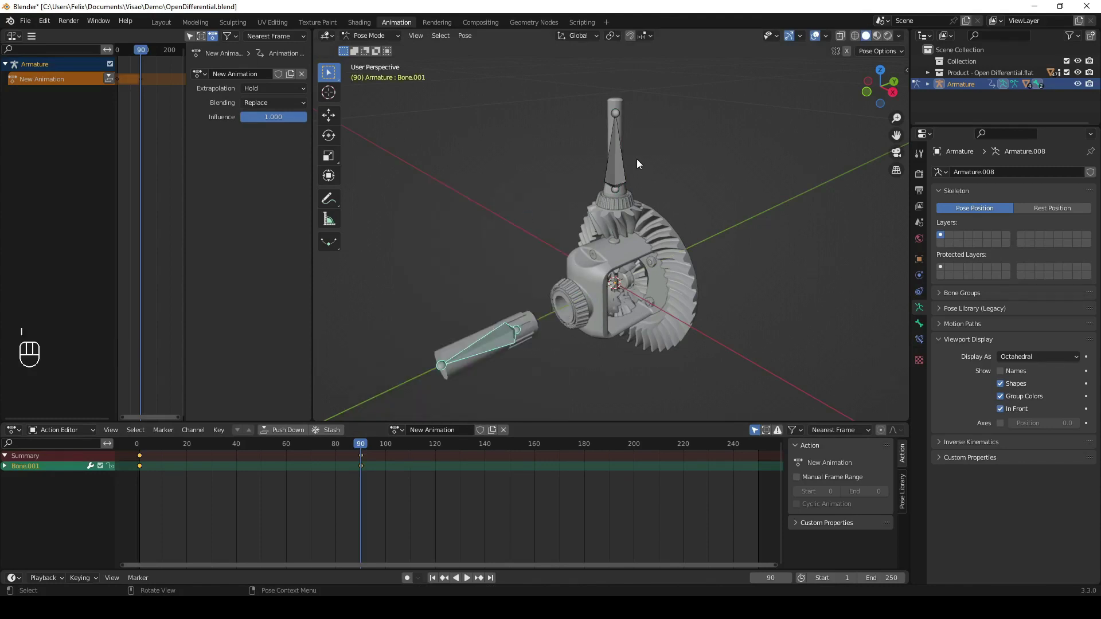
# - Move the vertical pinion bone 0.02 m along global Z at frame 90
pyautogui.click(622, 156)
pyautogui.press('g')
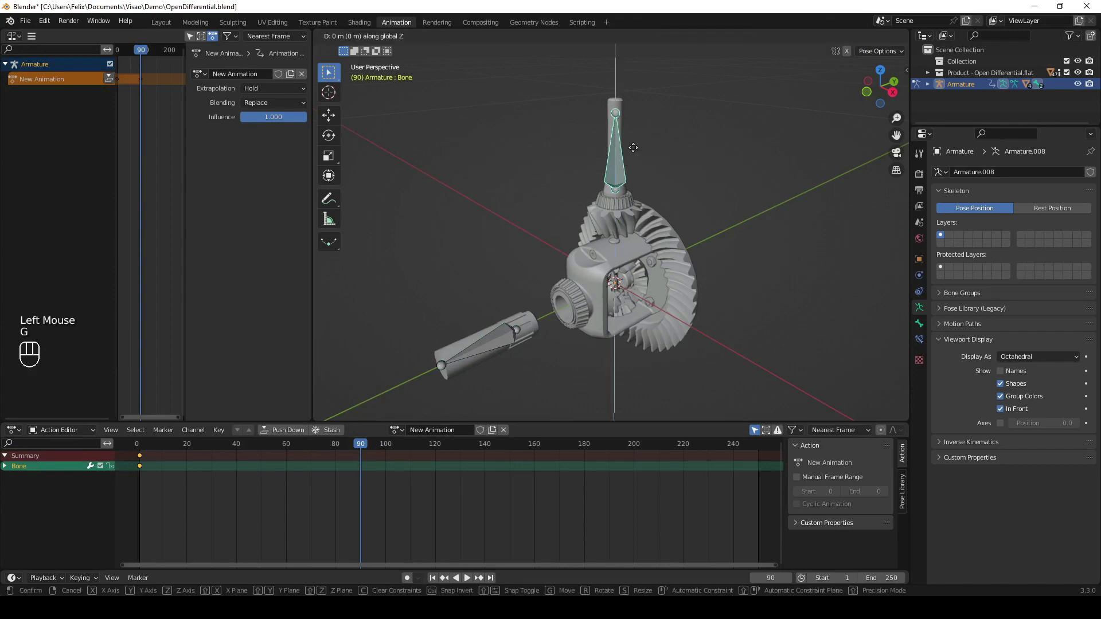
pyautogui.click(638, 112)
pyautogui.click(441, 369)
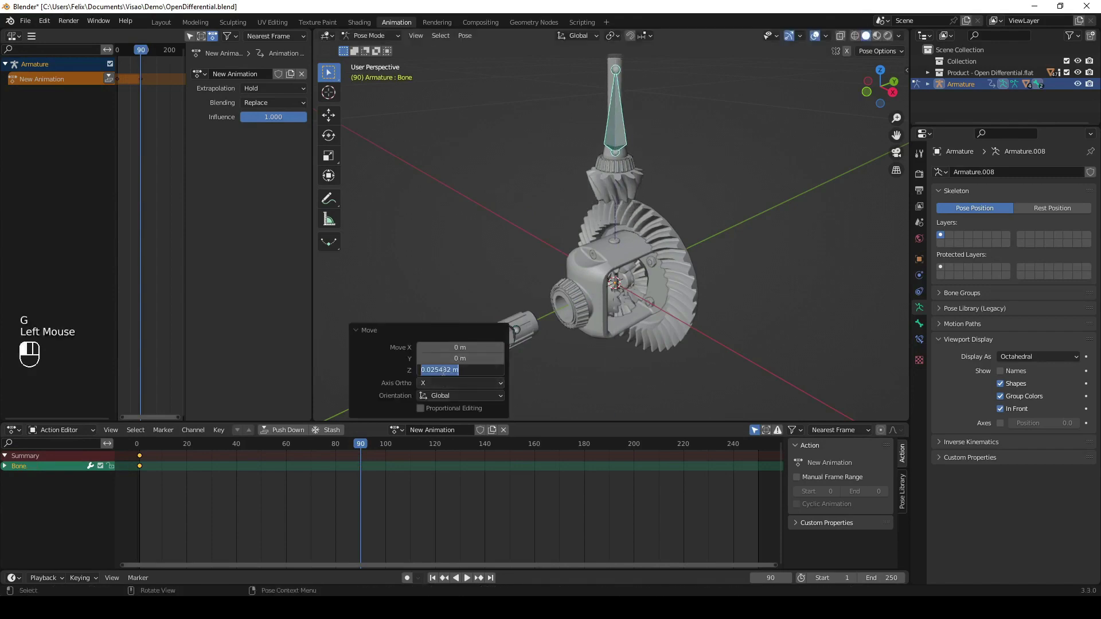
pyautogui.moveTo(435, 370); pyautogui.dragTo(453, 370)
pyautogui.press('BackSpace')
pyautogui.press('Return')
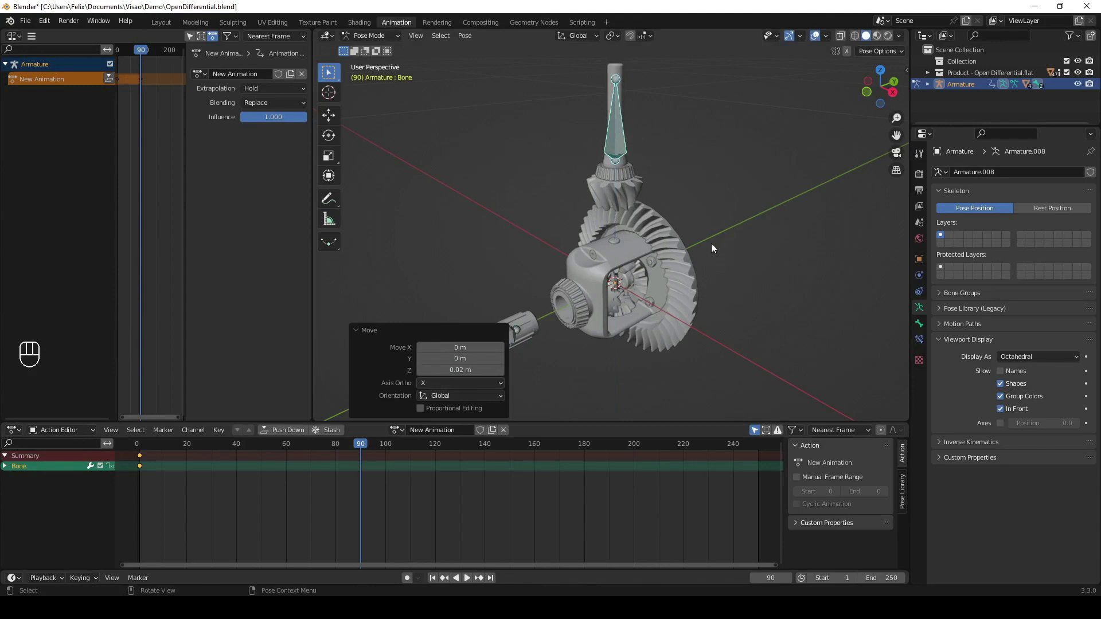
# - Rotate the pinion bone 180° about global Z and insert a Location & Rotation keyframe at frame 90
pyautogui.press('r')
pyautogui.click(518, 315)
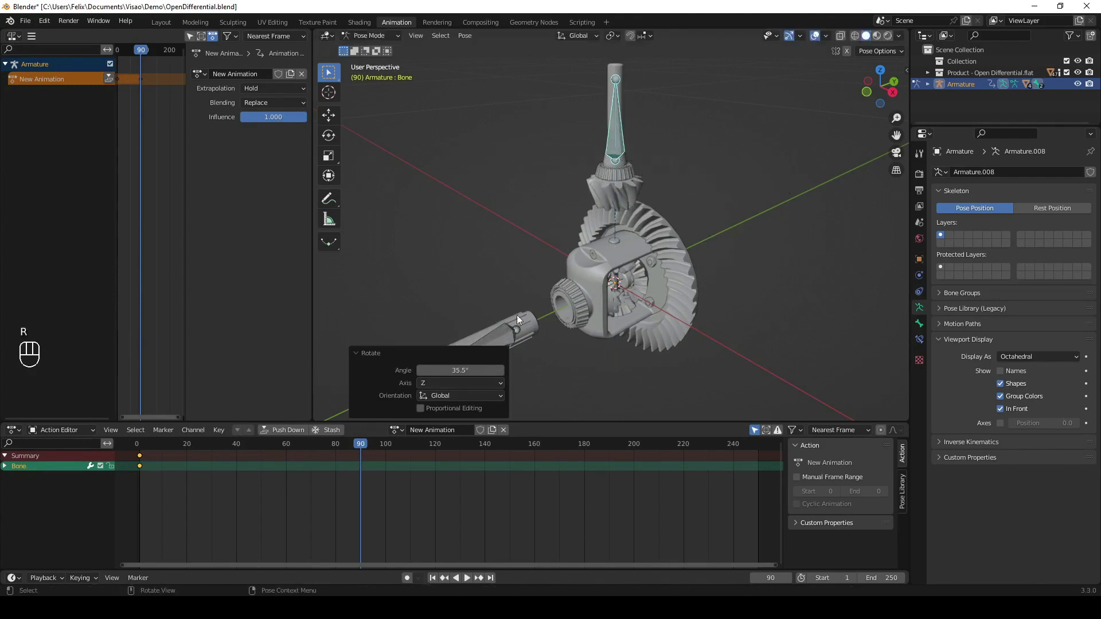
pyautogui.click(469, 371)
pyautogui.write('180')
pyautogui.press('Return')
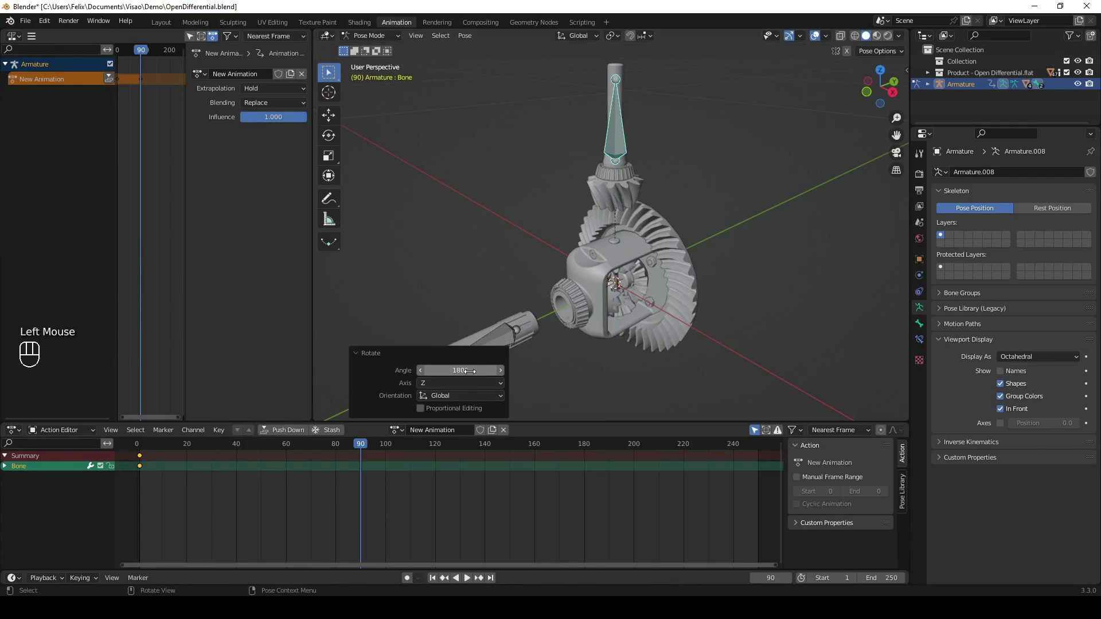
pyautogui.press('i')
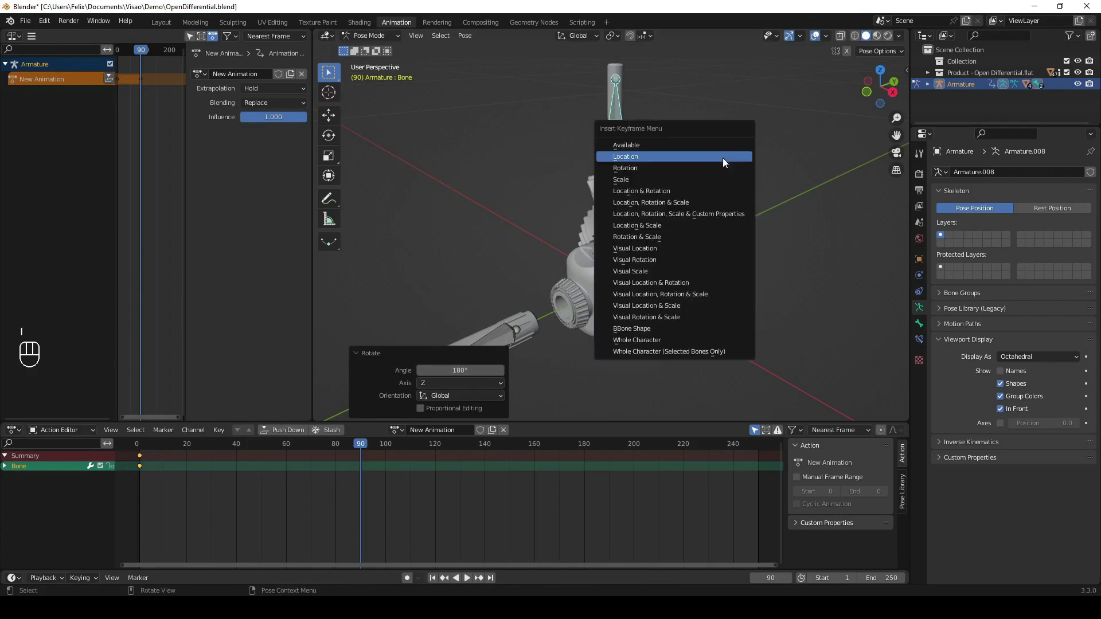
pyautogui.click(721, 192)
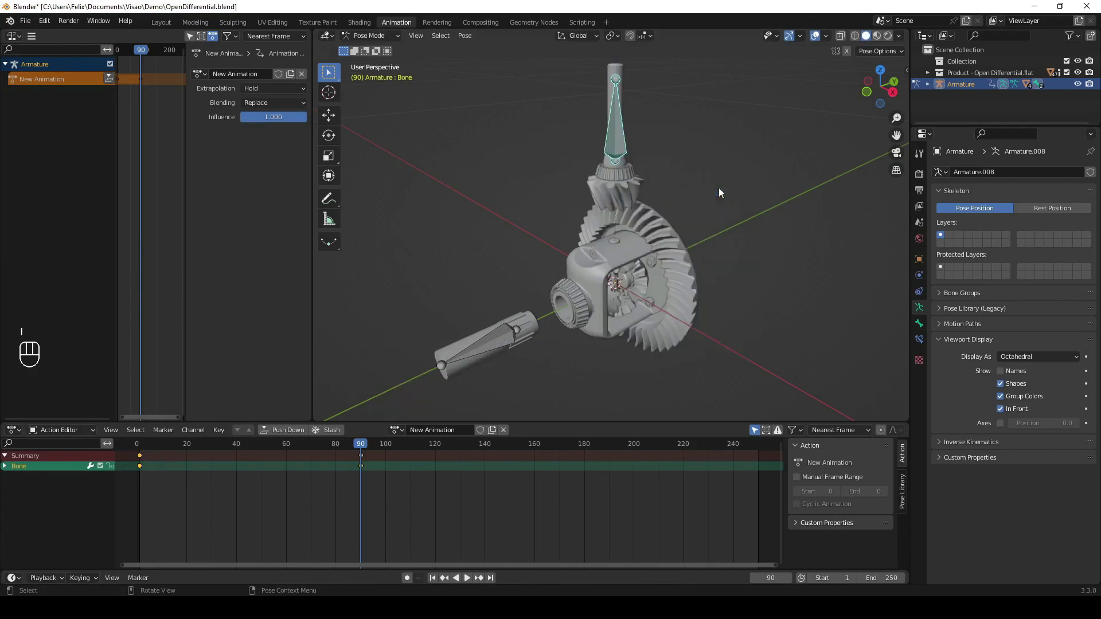
# - Scrub the timeline to preview the motion and stash the New Animation action
pyautogui.moveTo(360, 445); pyautogui.dragTo(360, 477)
pyautogui.click(325, 430)
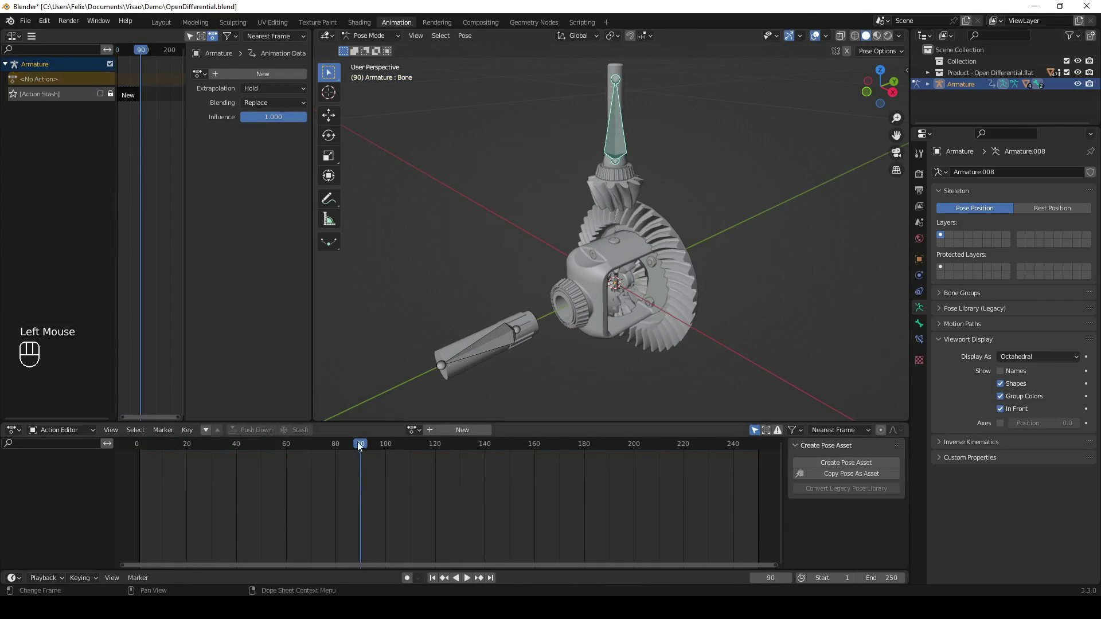
# - Solo the Action Stash track in the NLA and scrub the timeline from frame 3 to frame 45
pyautogui.moveTo(357, 442); pyautogui.dragTo(144, 484)
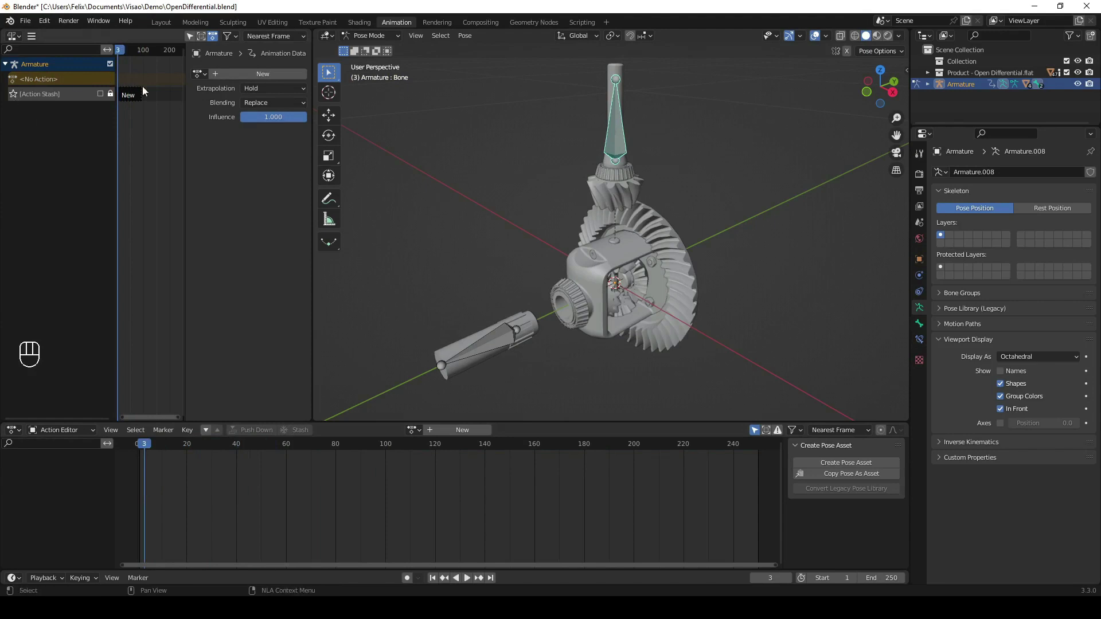
pyautogui.click(12, 94)
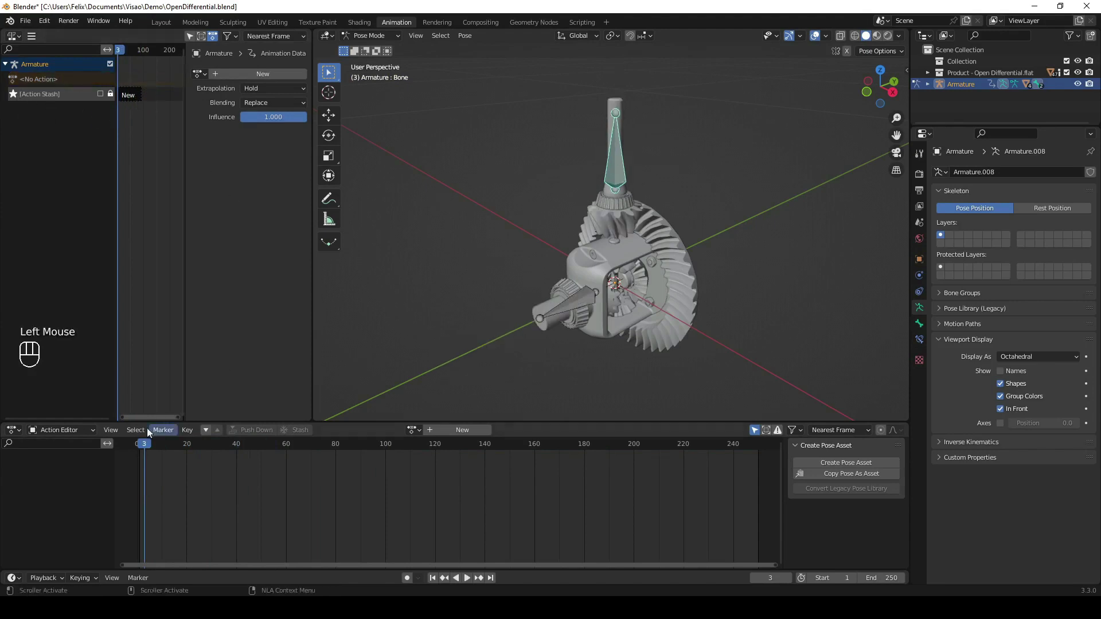
pyautogui.moveTo(144, 445); pyautogui.dragTo(249, 448)
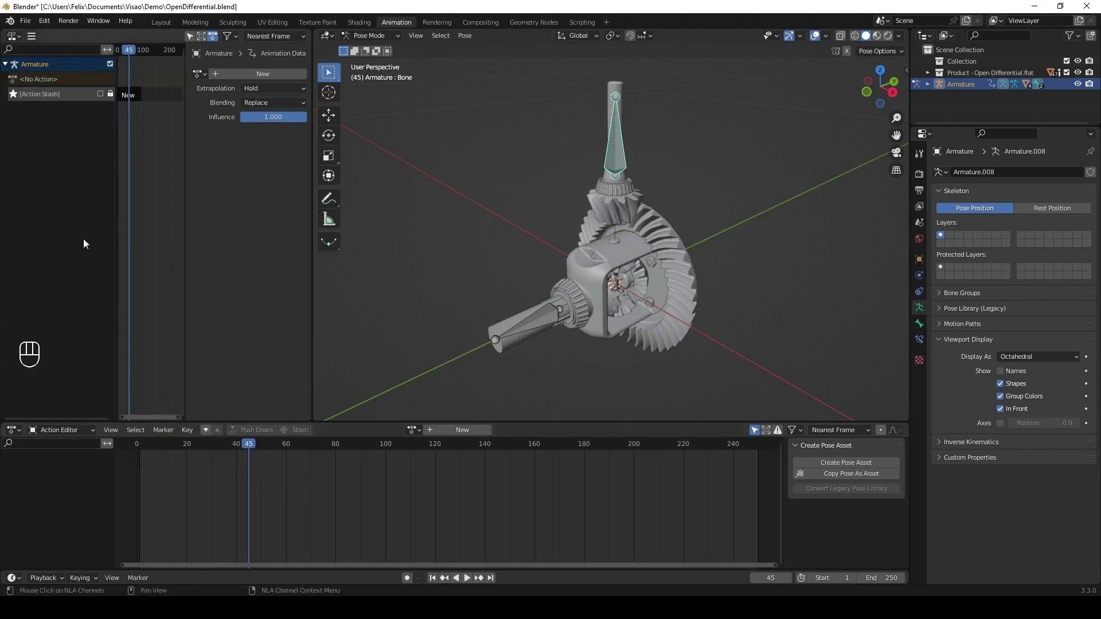
# - Start editing the stashed New Animation action from its NLA strip
pyautogui.click(130, 96)
pyautogui.rightClick(132, 95)
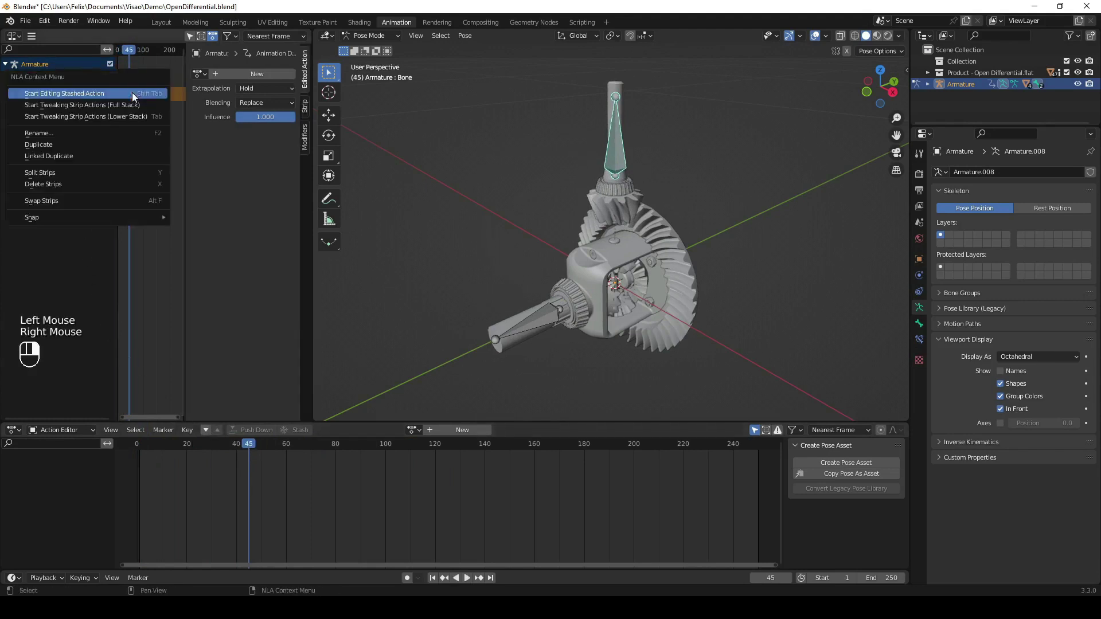
pyautogui.click(133, 94)
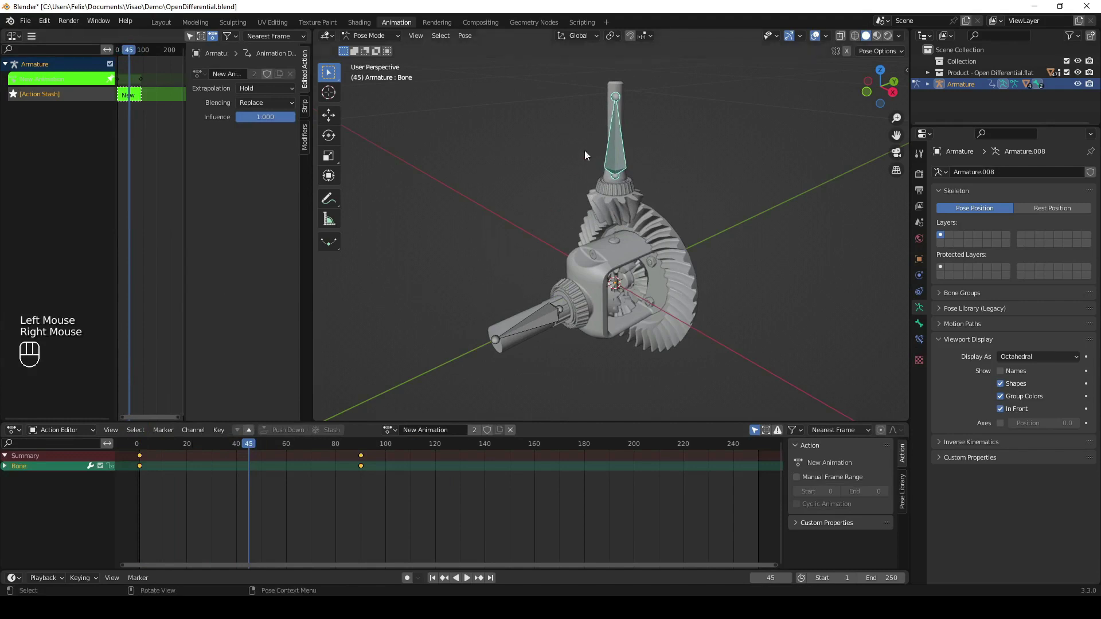
# - Rotate the vertical pinion bone about 94.4° around global Y at frame 45 and insert a Rotation keyframe
pyautogui.press('r')
pyautogui.press('y')
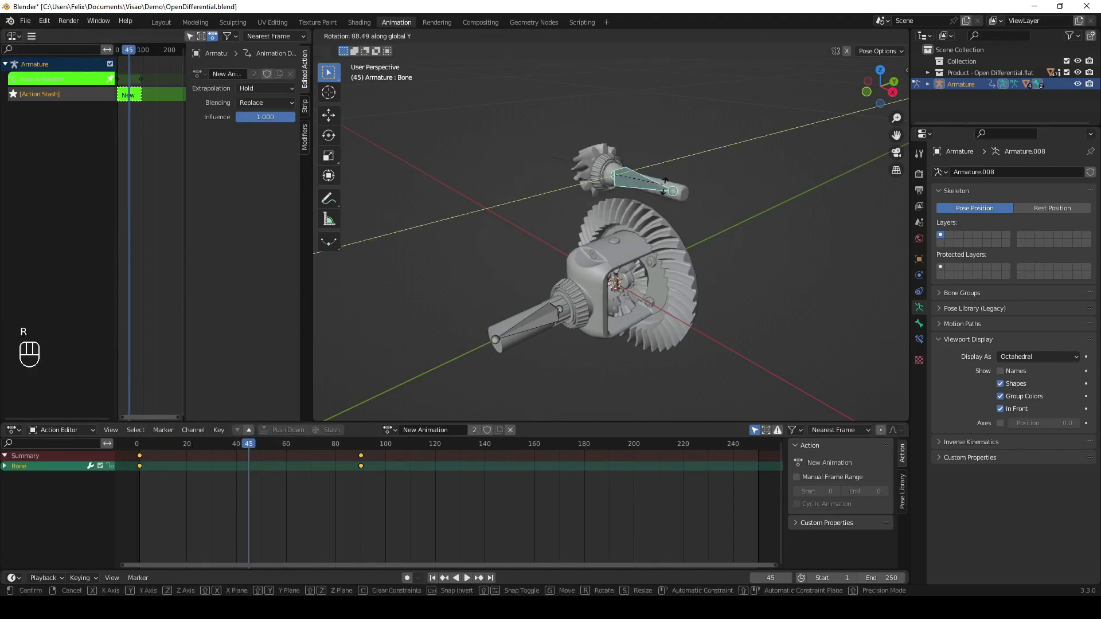
pyautogui.click(666, 191)
pyautogui.press('i')
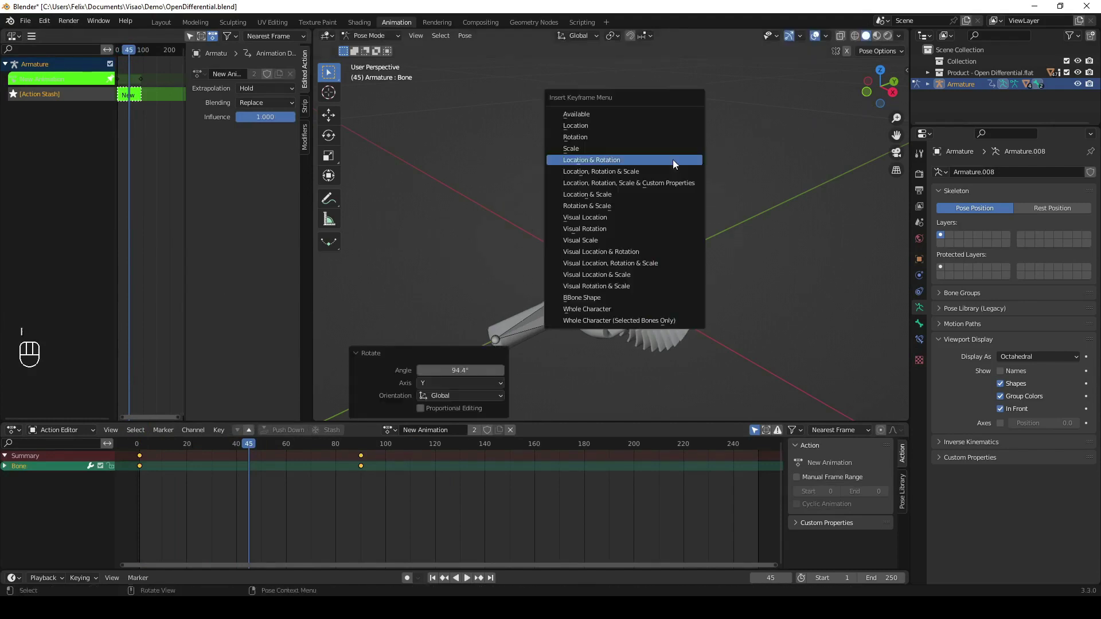
pyautogui.click(651, 139)
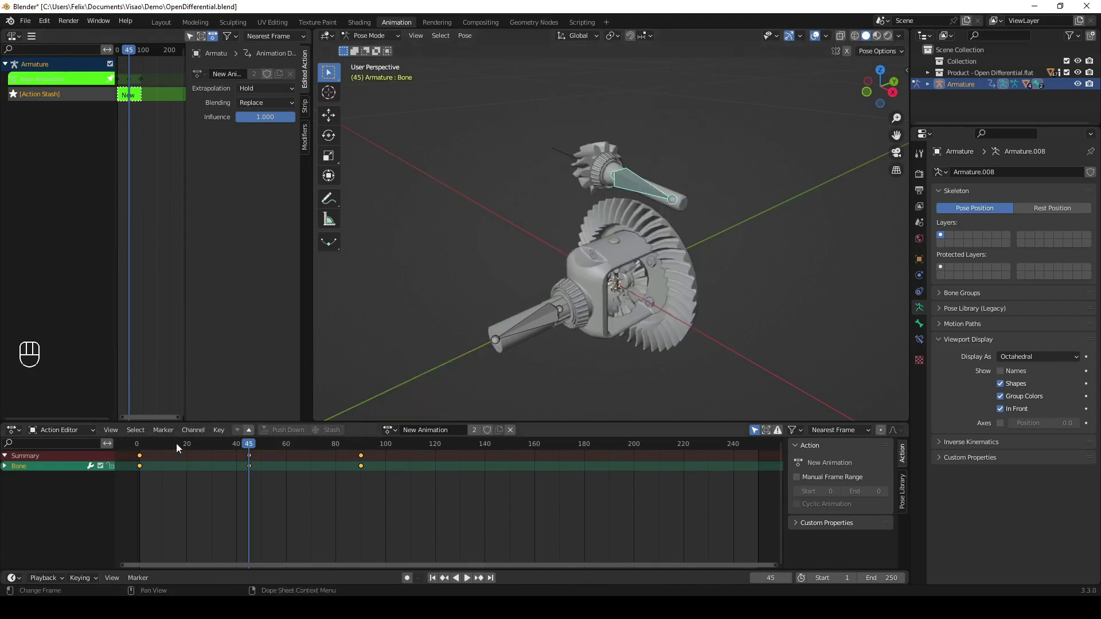
# - Return the timeline to frame 1 and stop editing the stashed New Animation action
pyautogui.moveTo(177, 444); pyautogui.dragTo(140, 445)
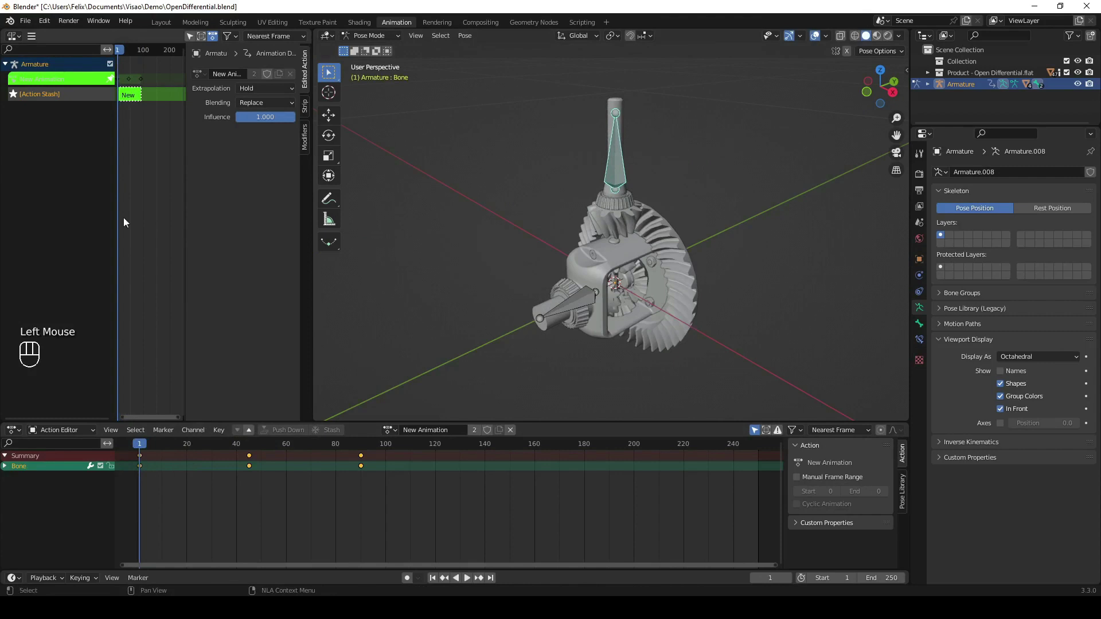
pyautogui.rightClick(136, 96)
pyautogui.click(137, 95)
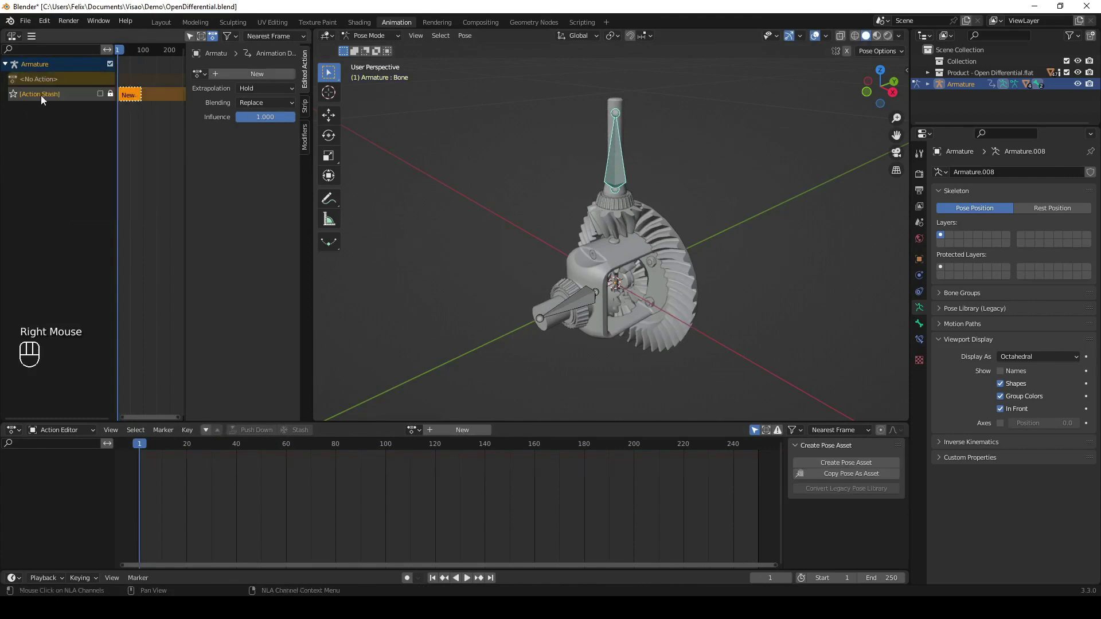
# - Solo the Action Stash track again and play the animation past frame 90 to preview the edited motion
pyautogui.click(13, 94)
pyautogui.press('space')
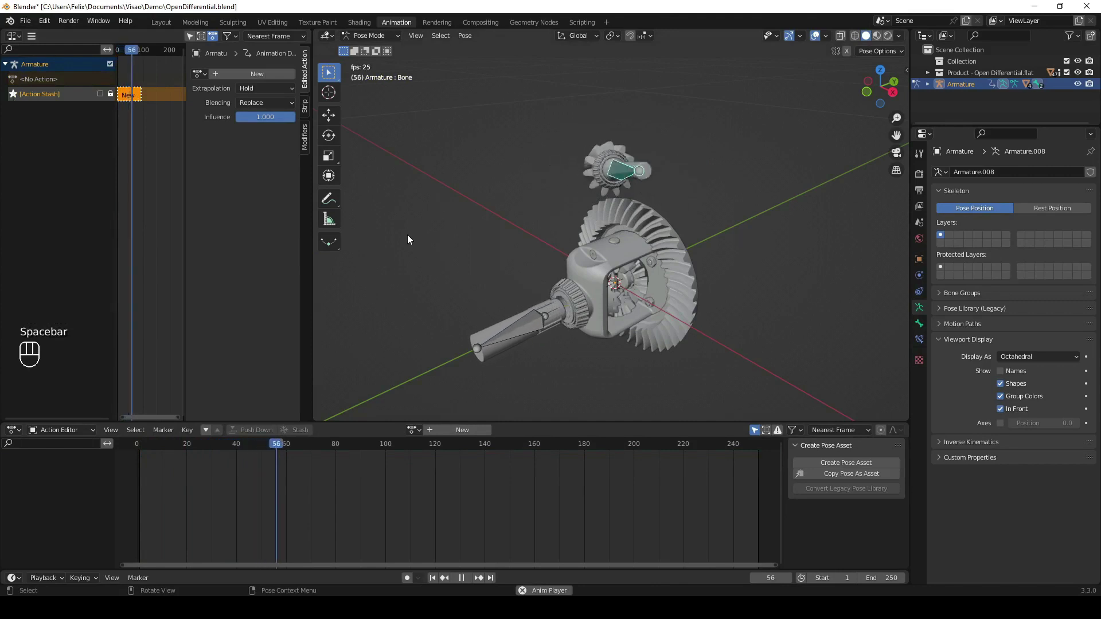
pyautogui.press('space')
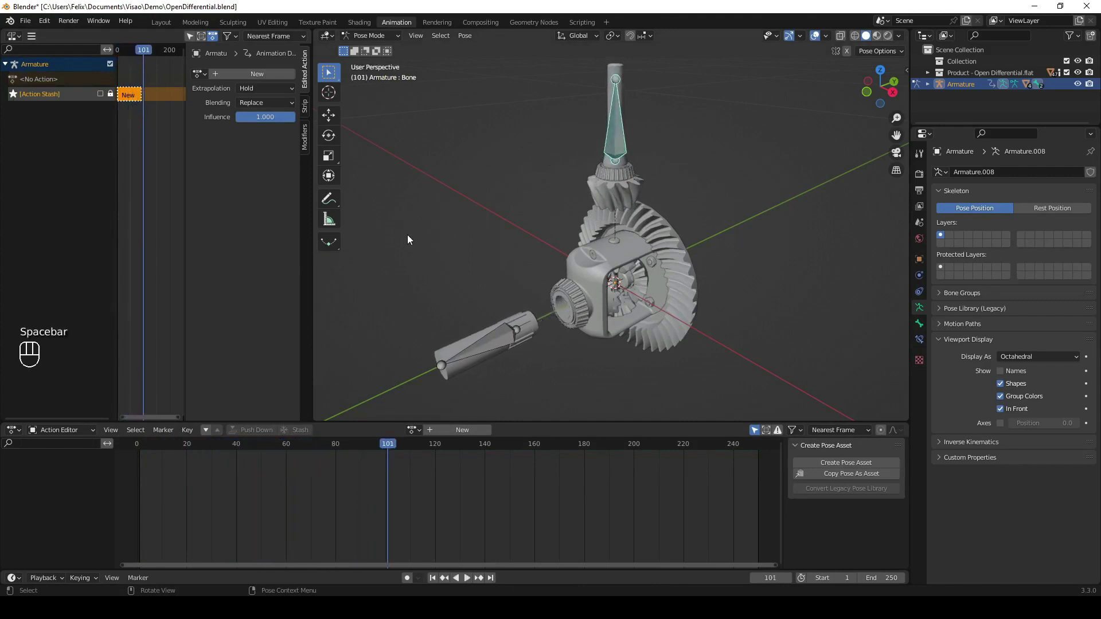